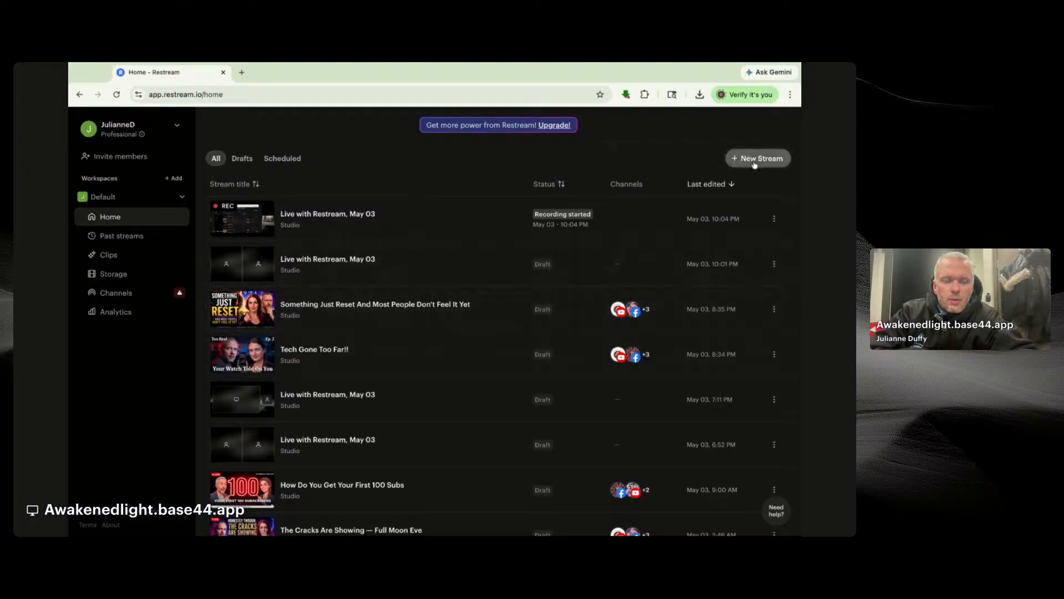
Step: Create a new Restream Studio stream and enter the studio with the prefilled name and title
left_click(755, 161)
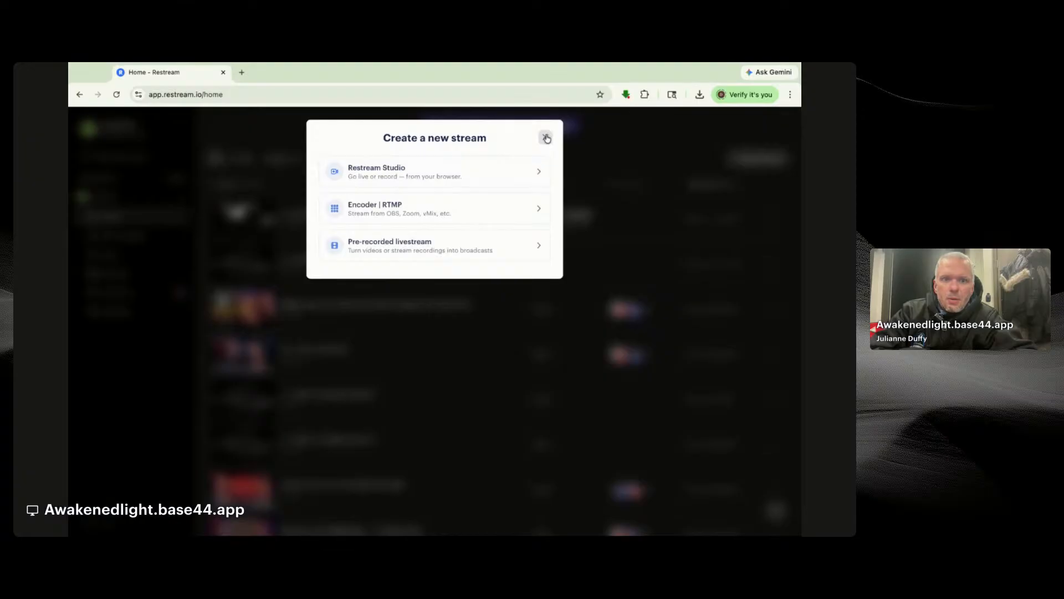
left_click(428, 176)
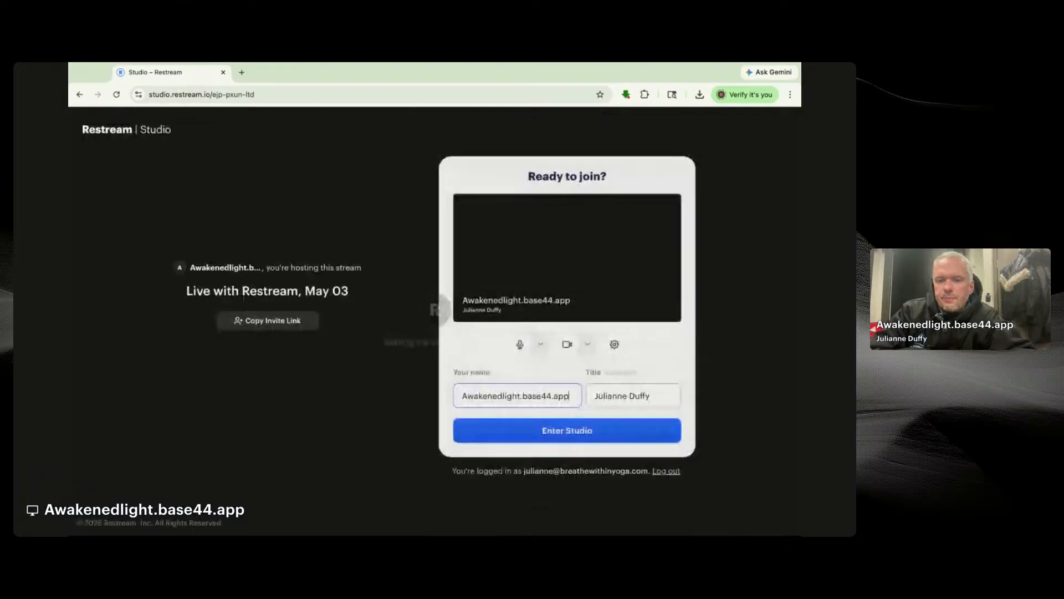
left_click(554, 438)
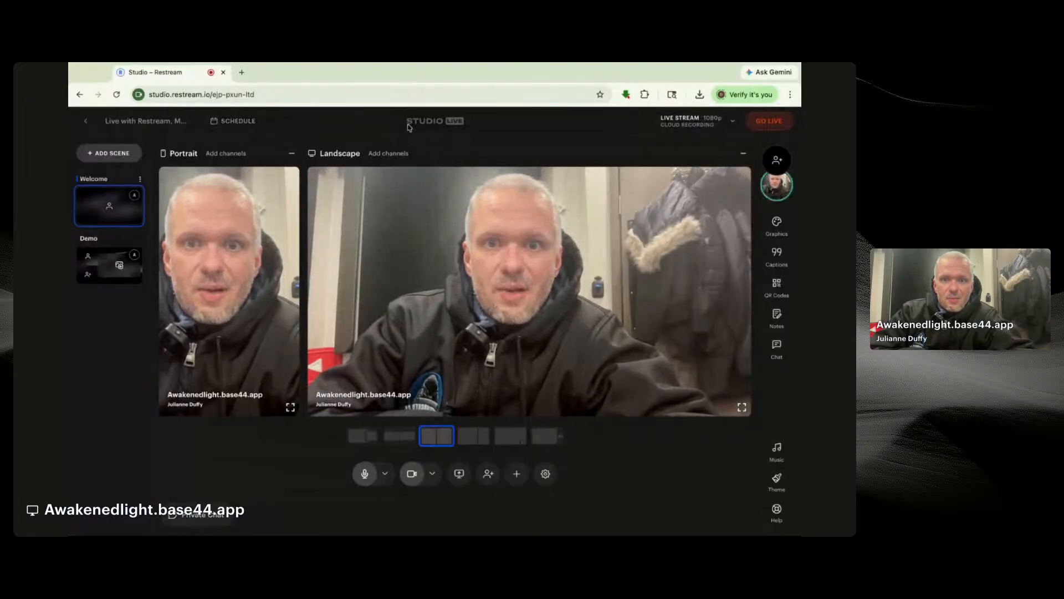
Step: Start scheduling the stream and upload the circular tech support QR code image as its thumbnail, cropped around the QR code
left_click(238, 123)
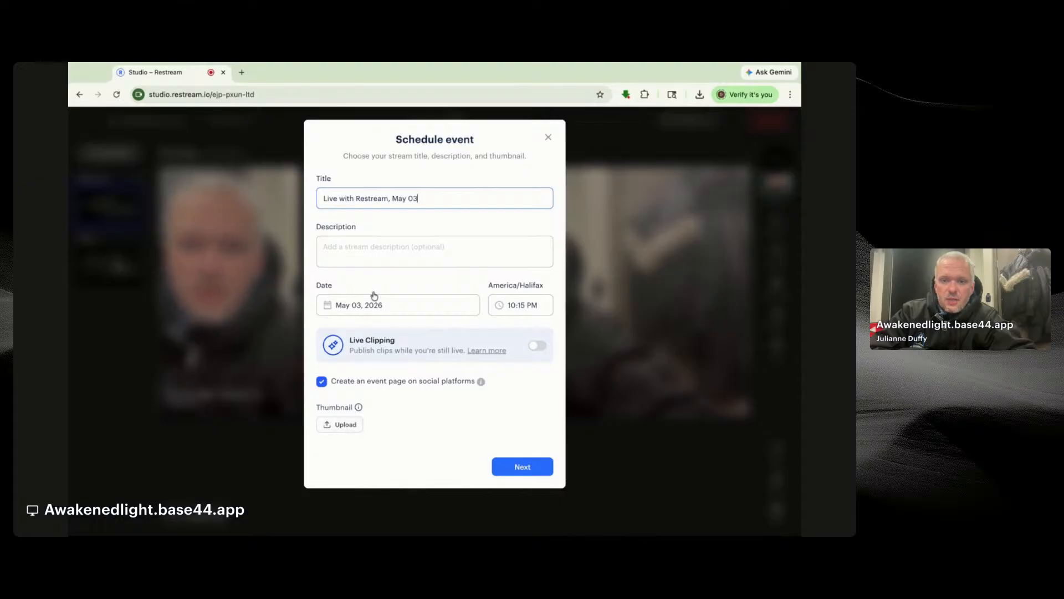
left_click(353, 427)
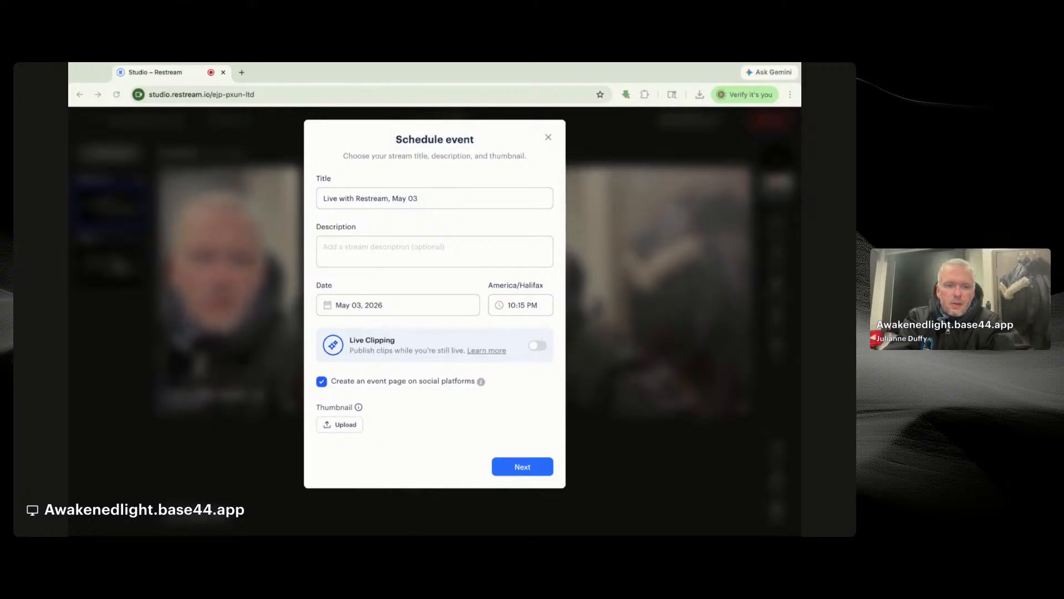
left_click(628, 341)
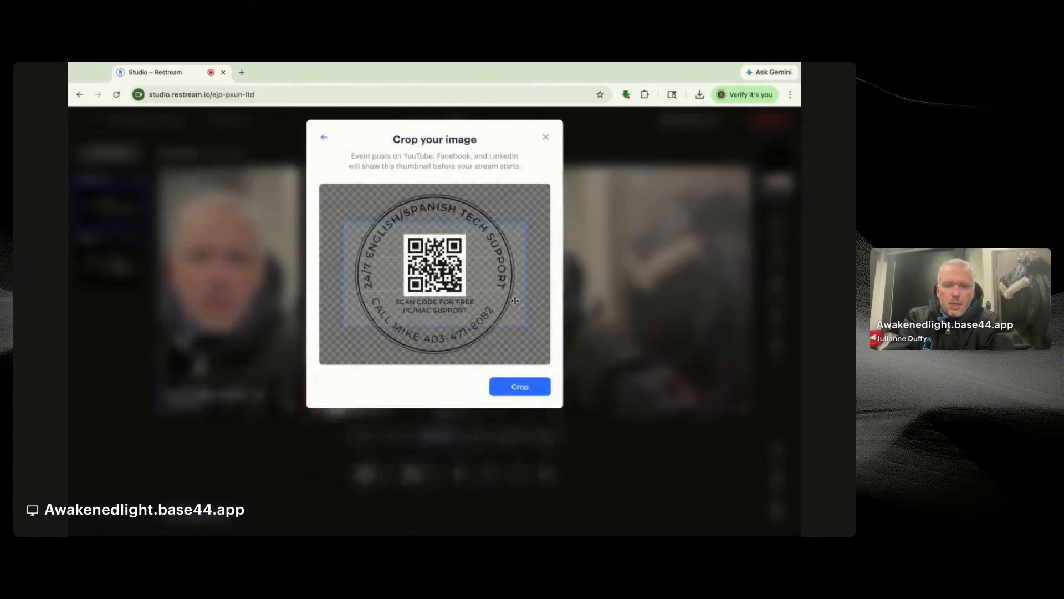
mouse_move(459, 284)
left_mouse_down()
mouse_move(459, 296)
mouse_move(459, 271)
mouse_move(459, 288)
left_mouse_up()
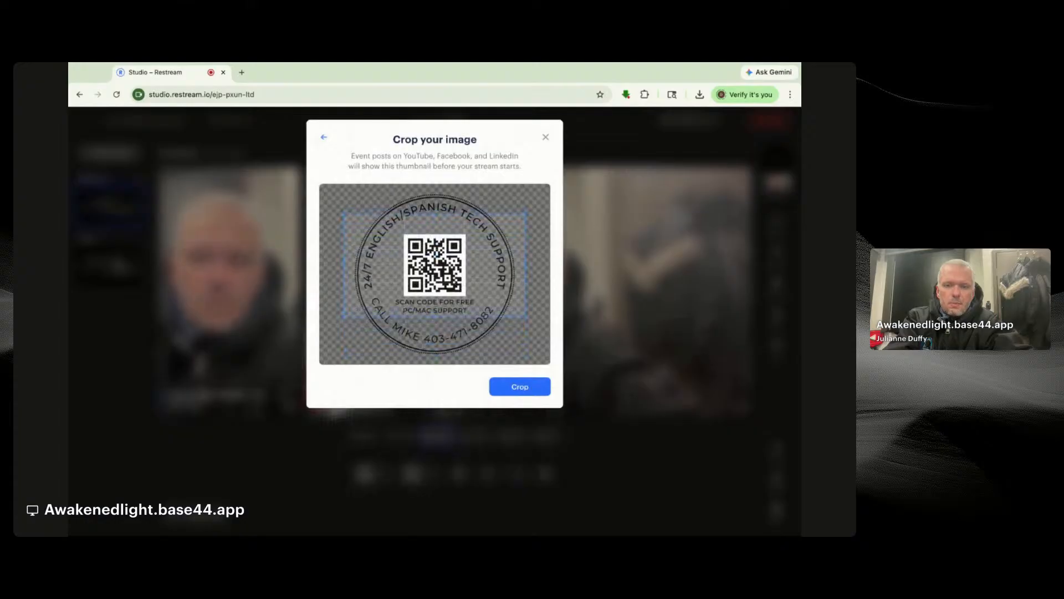
left_click(518, 387)
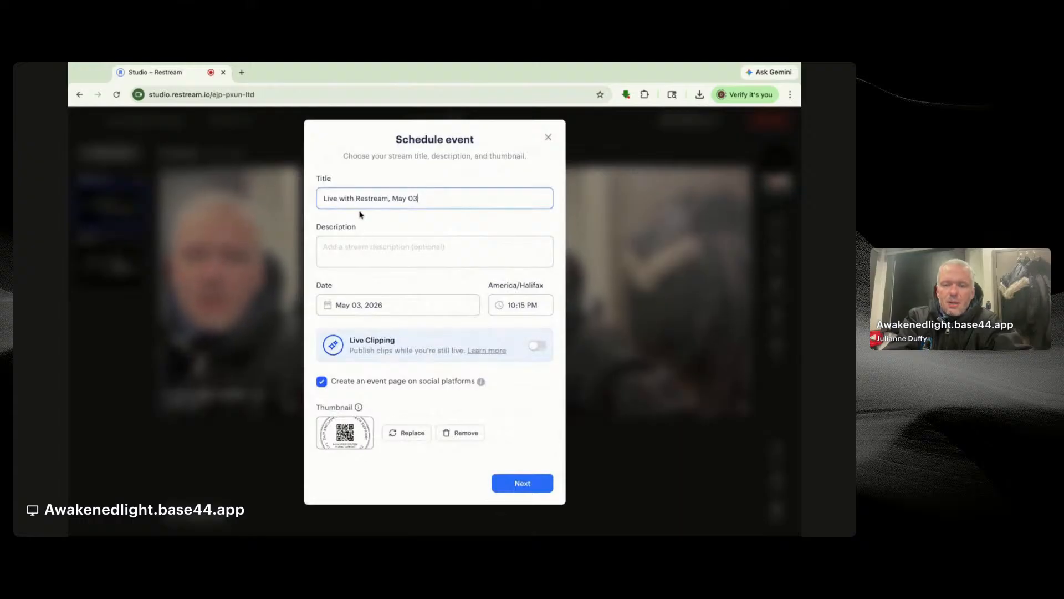
Step: Replace the event title with "YouTube University Live from NY"
left_click_drag(427, 197, 308, 181)
key("BackSpace")
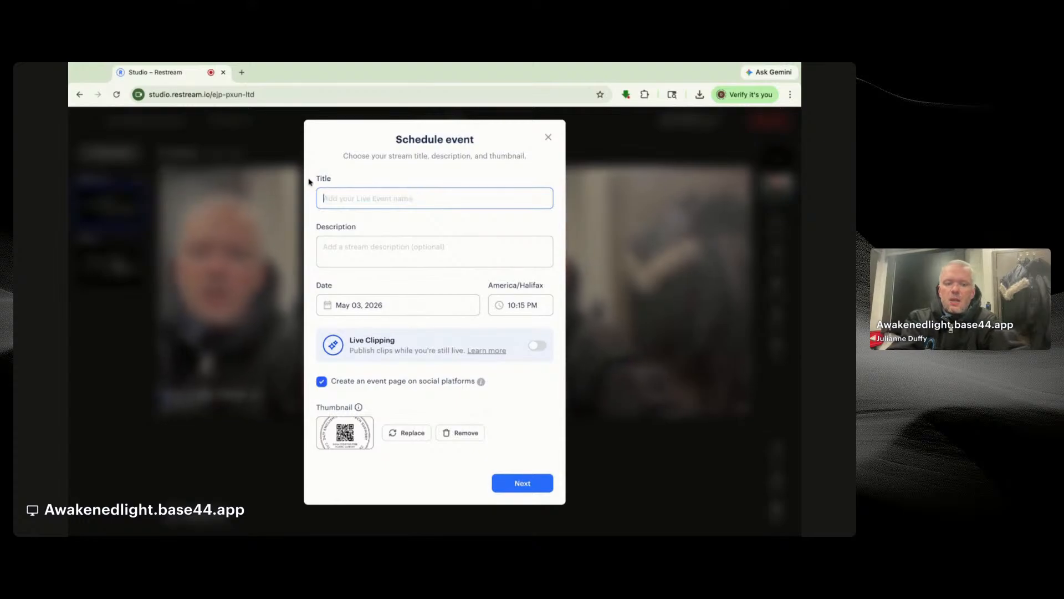
type("YouTube")
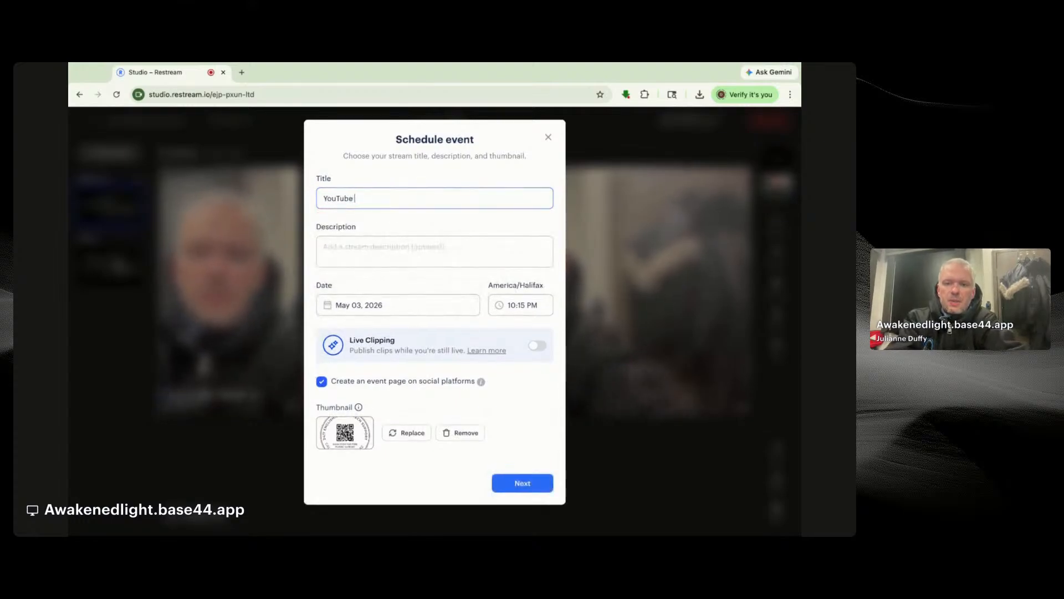
type(" Univers")
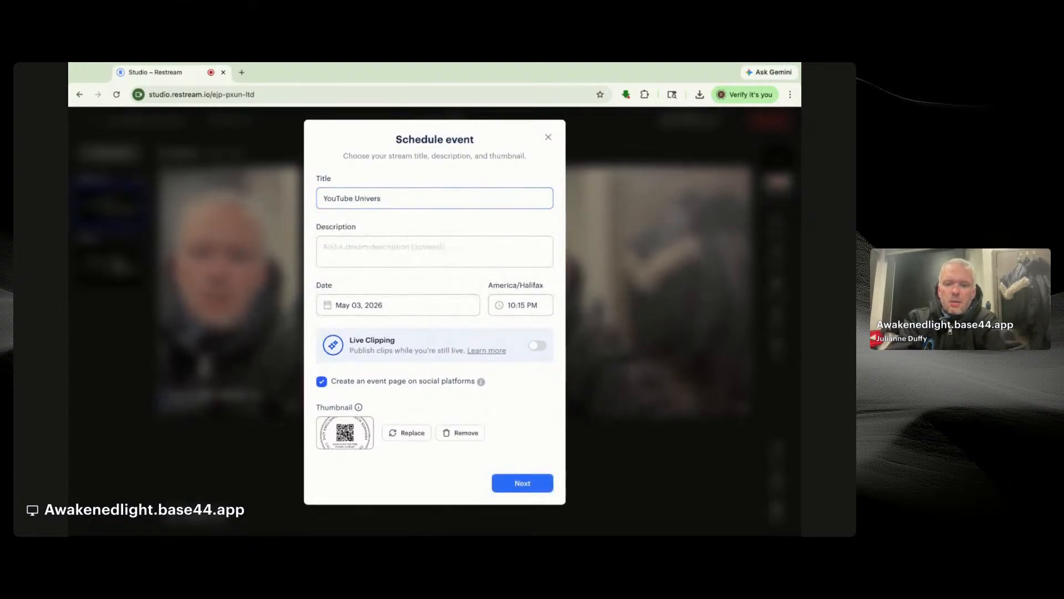
type("ity Live from NY")
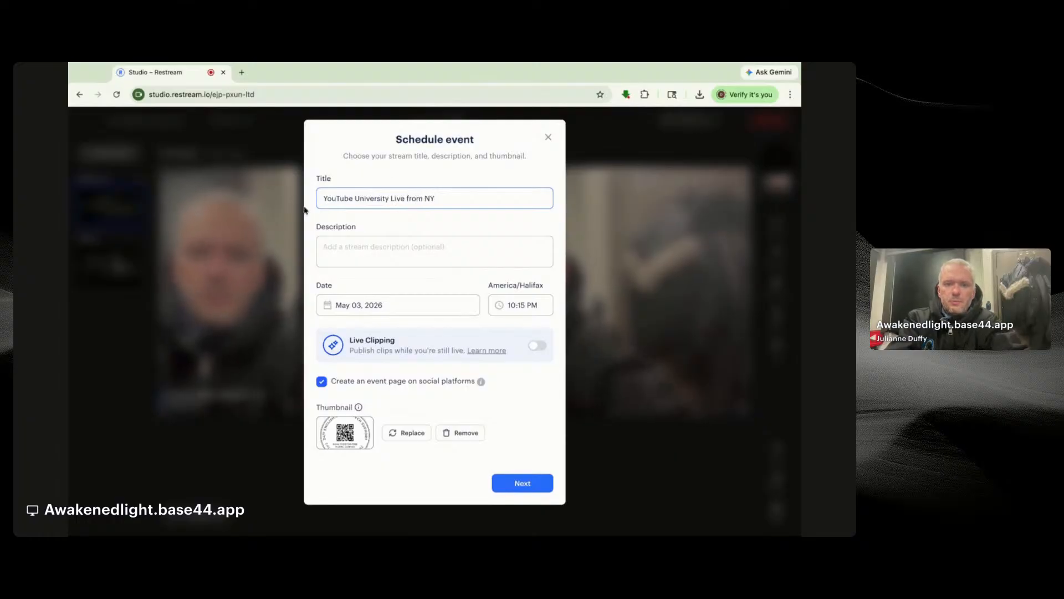
Step: Schedule the event for May 23, 2026 at 10:00 AM
left_click(389, 310)
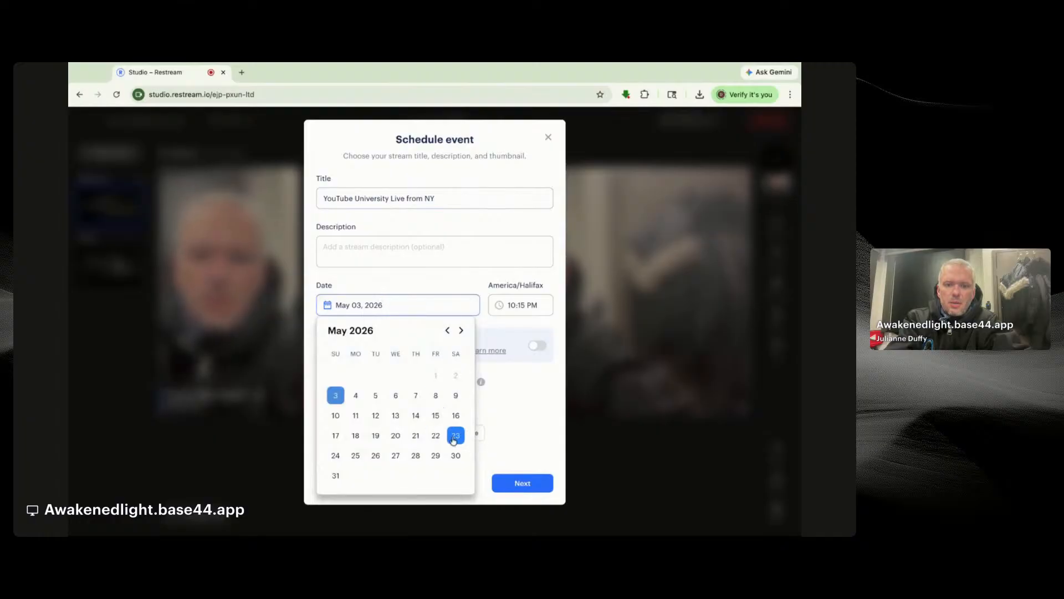
left_click(454, 436)
left_click(530, 305)
scroll(535, 377, "down", 10)
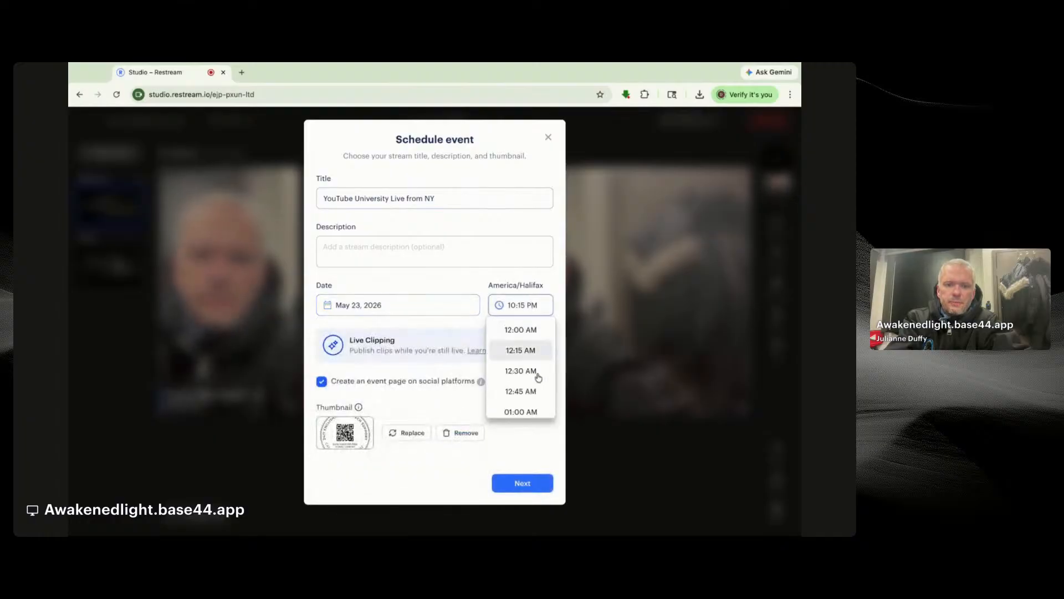
scroll(534, 392, "up", 4)
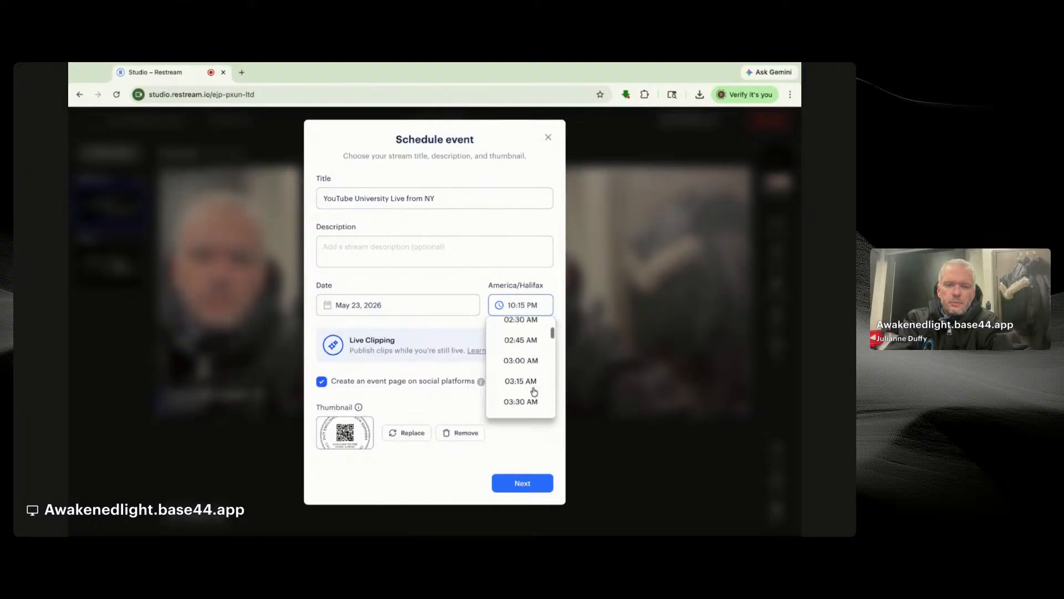
scroll(521, 365, "down", 8)
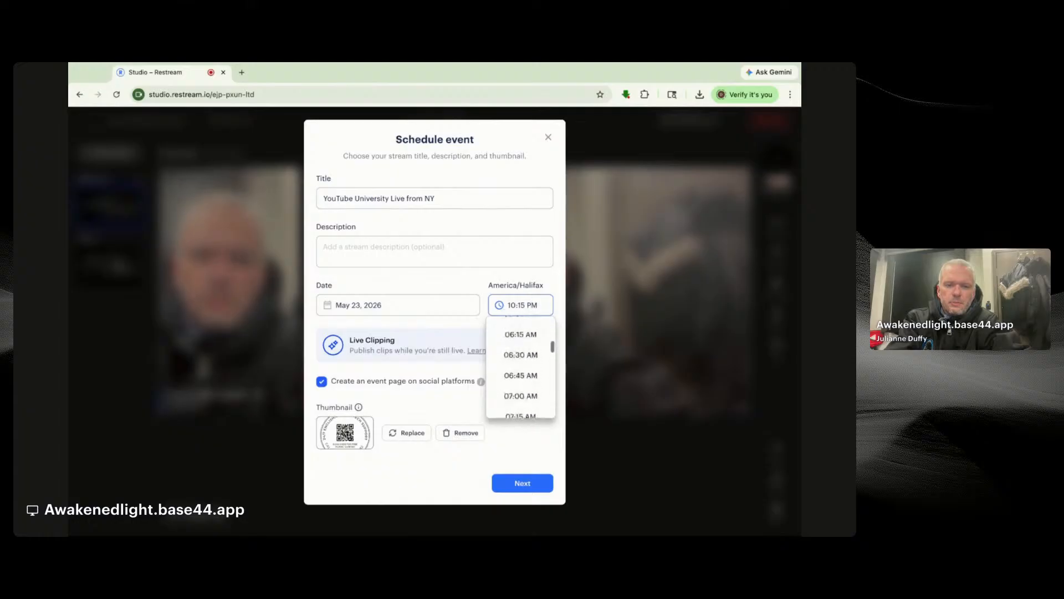
scroll(535, 366, "down", 4)
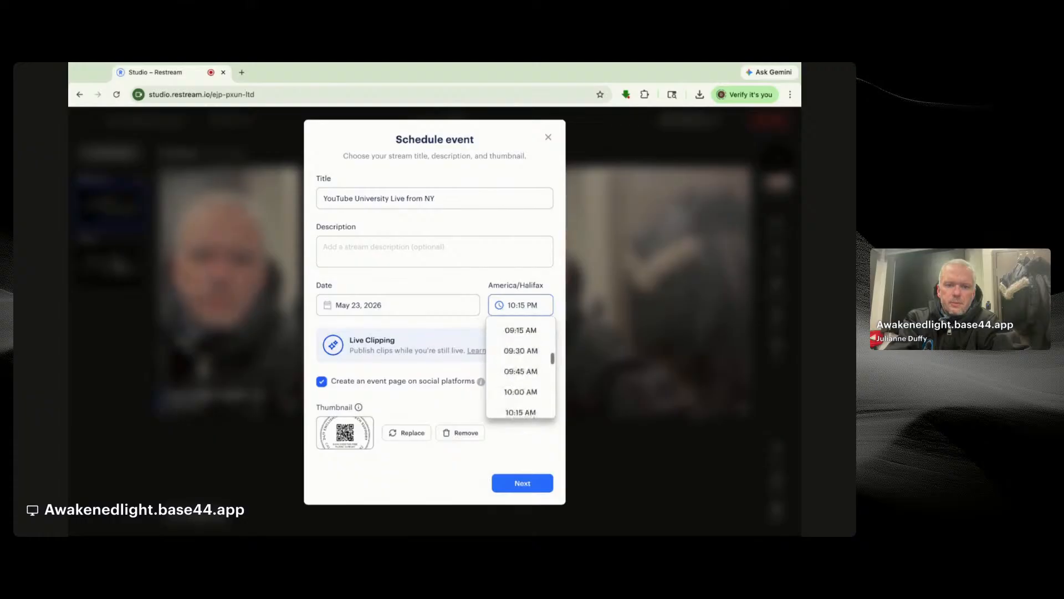
left_click(536, 365)
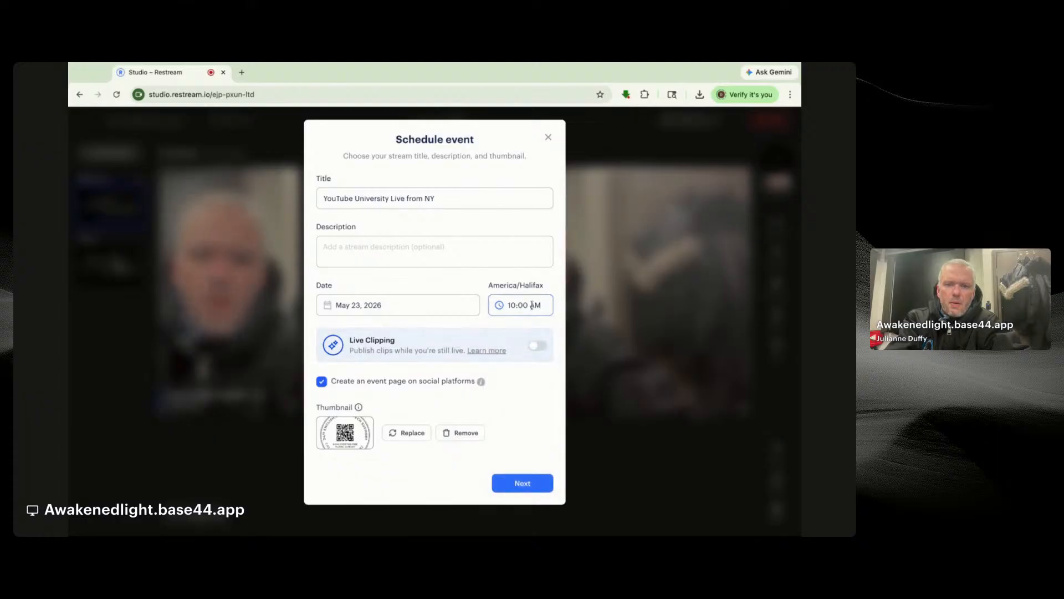
Step: Copy the title into the description, extend it to "YouTube University Live from NY - Live from Restream Studio", and continue to channel selection
left_click(442, 262)
triple_click(445, 198)
key("ctrl+c")
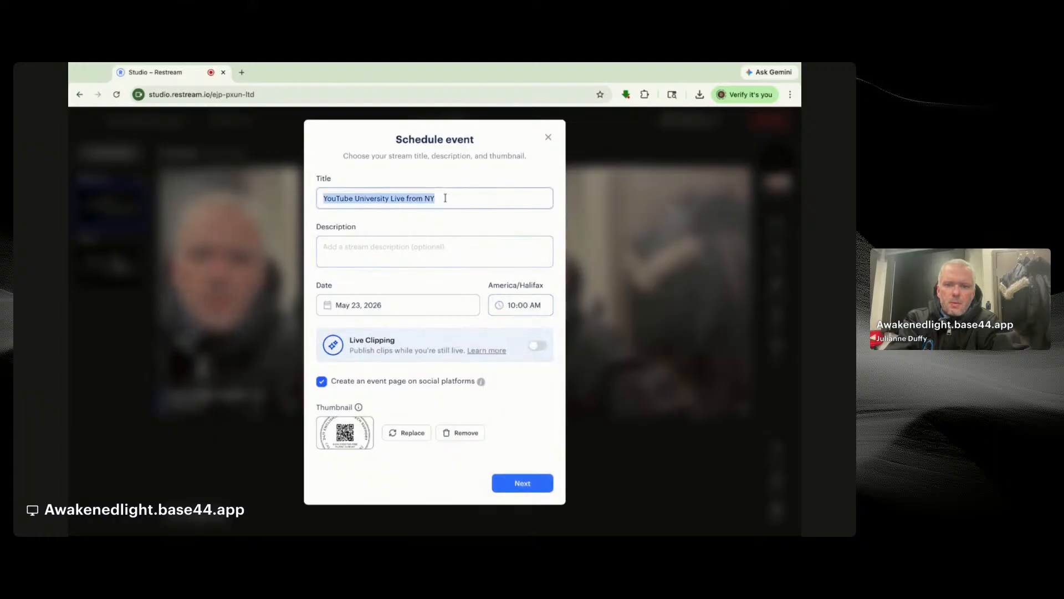
left_click(367, 248)
key("ctrl+v")
type("- ")
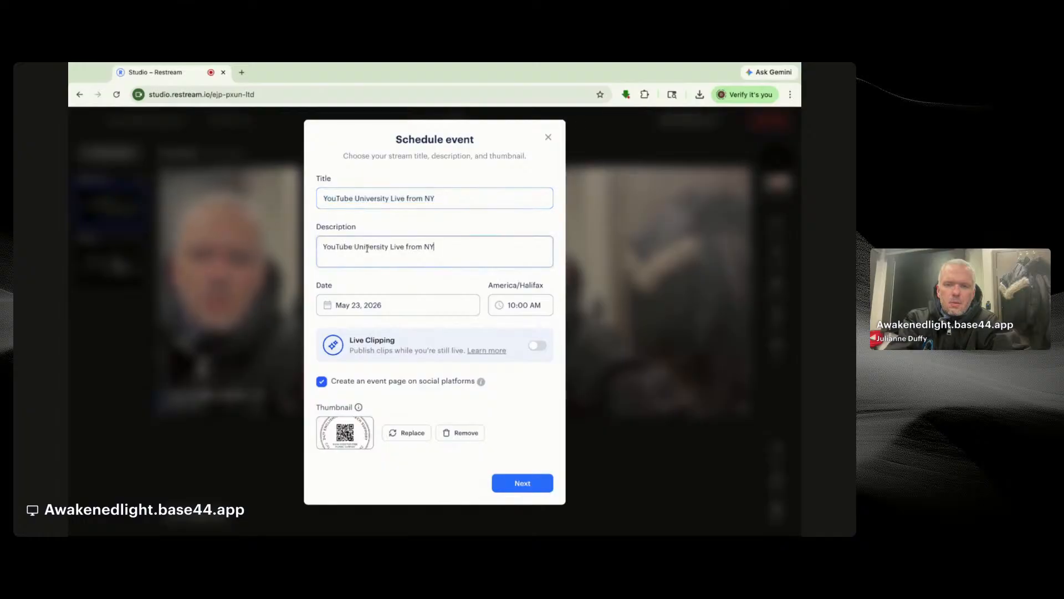
type("Live from")
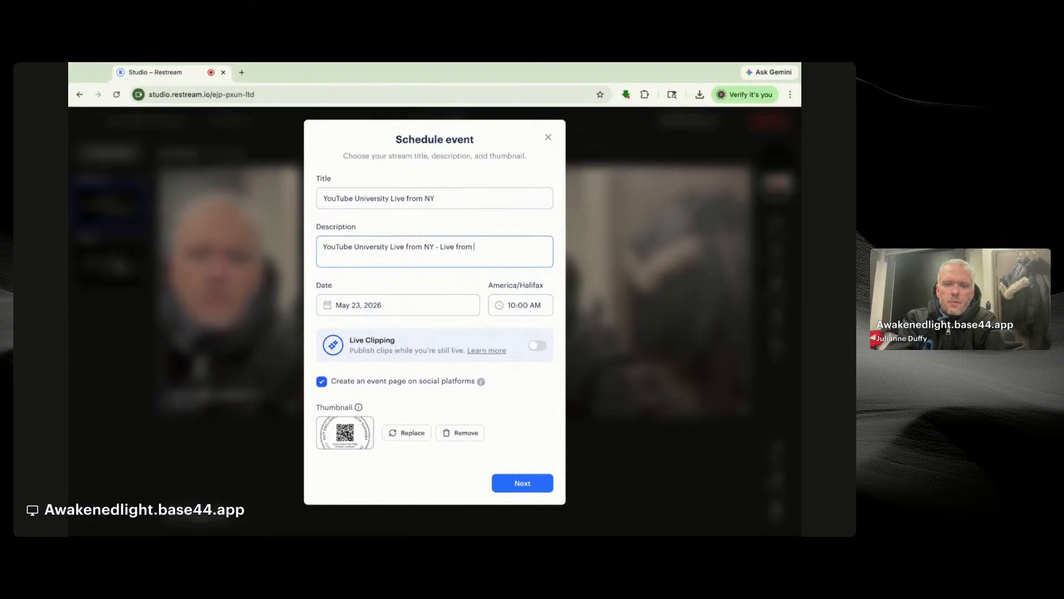
type(" Restream Studio")
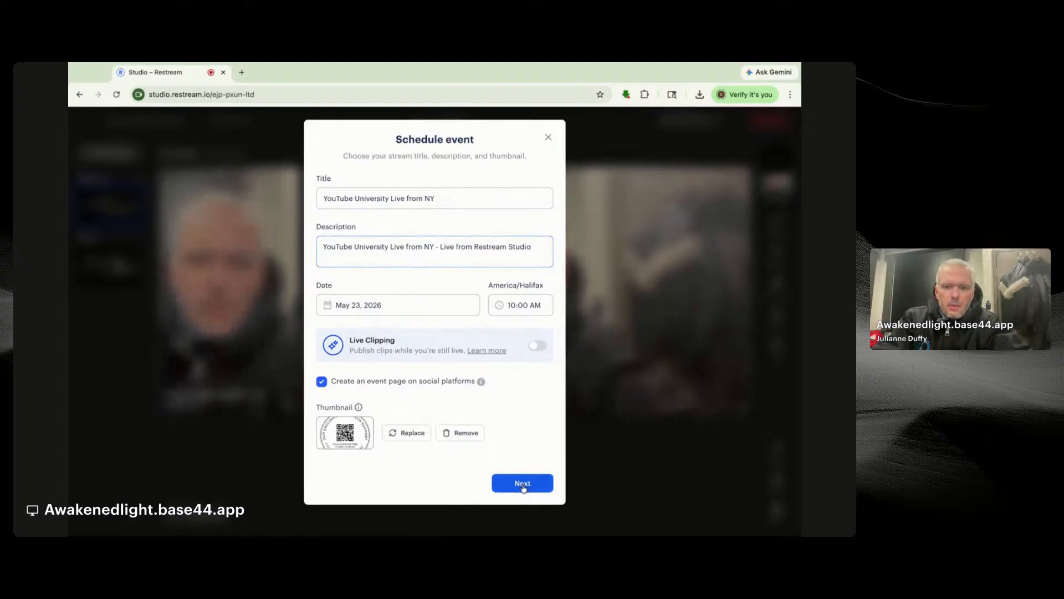
left_click(522, 485)
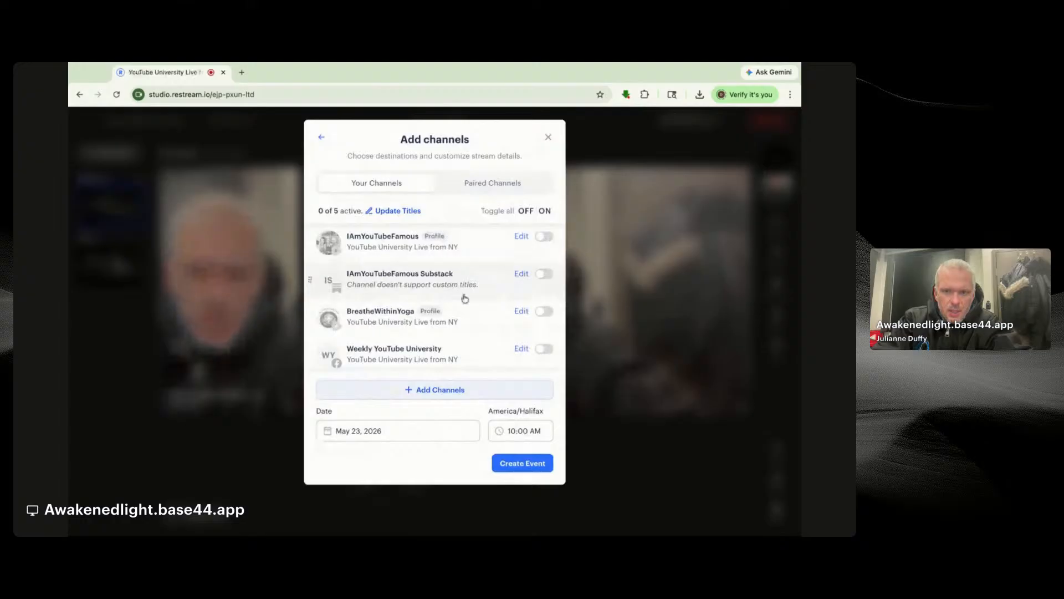
Step: Enable the Chosen Attracting Destiny YouTube channel as a destination and create the event
scroll(485, 312, "down", 1)
scroll(484, 312, "down", 4)
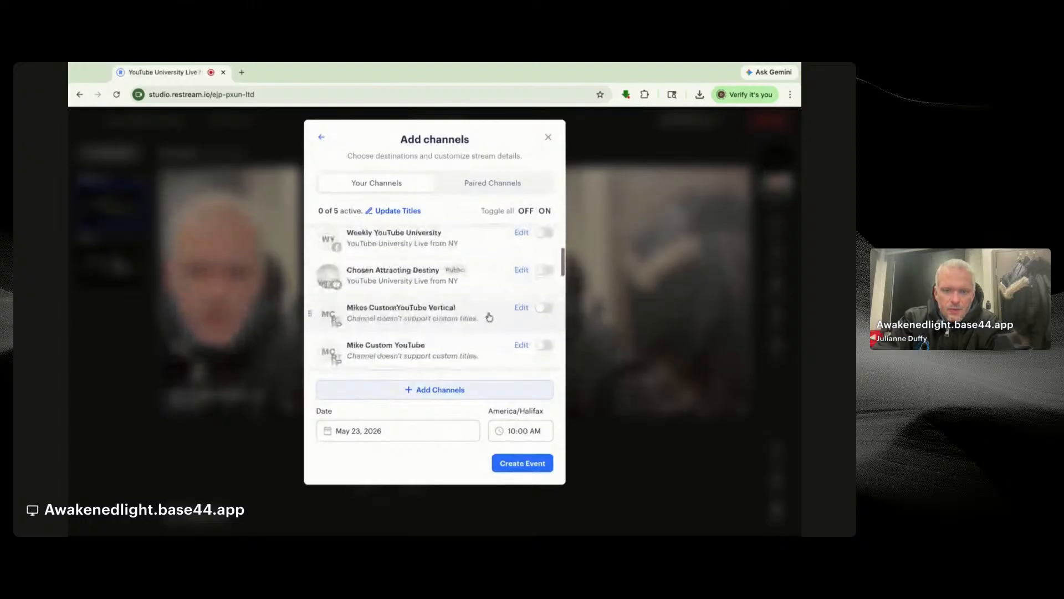
left_click(544, 270)
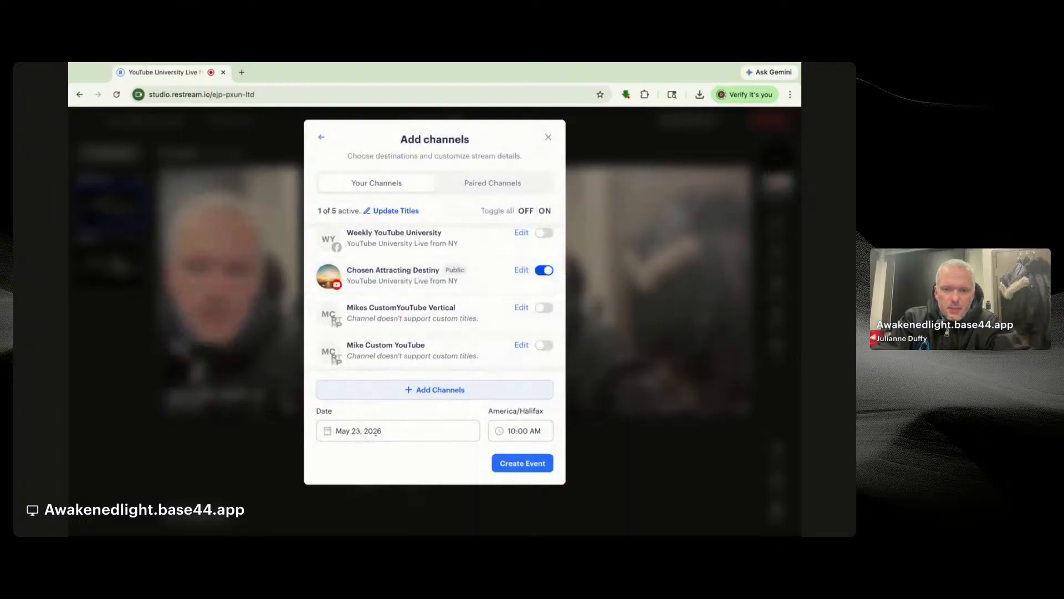
left_click(523, 464)
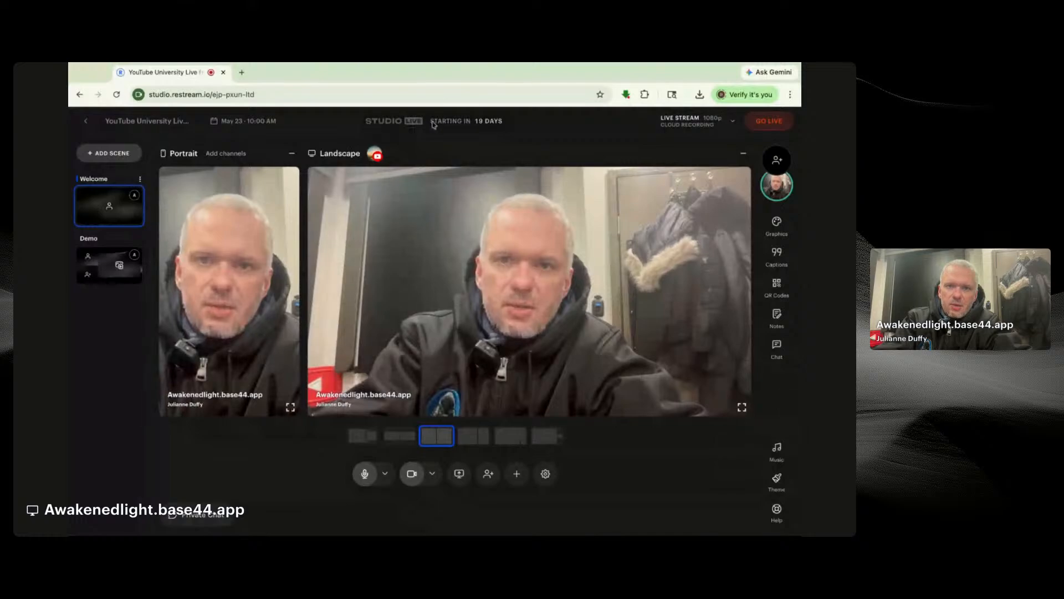
Step: Open YouTube in a new browser tab and go to the signed-in account's own channel page
left_click(241, 72)
type("yo")
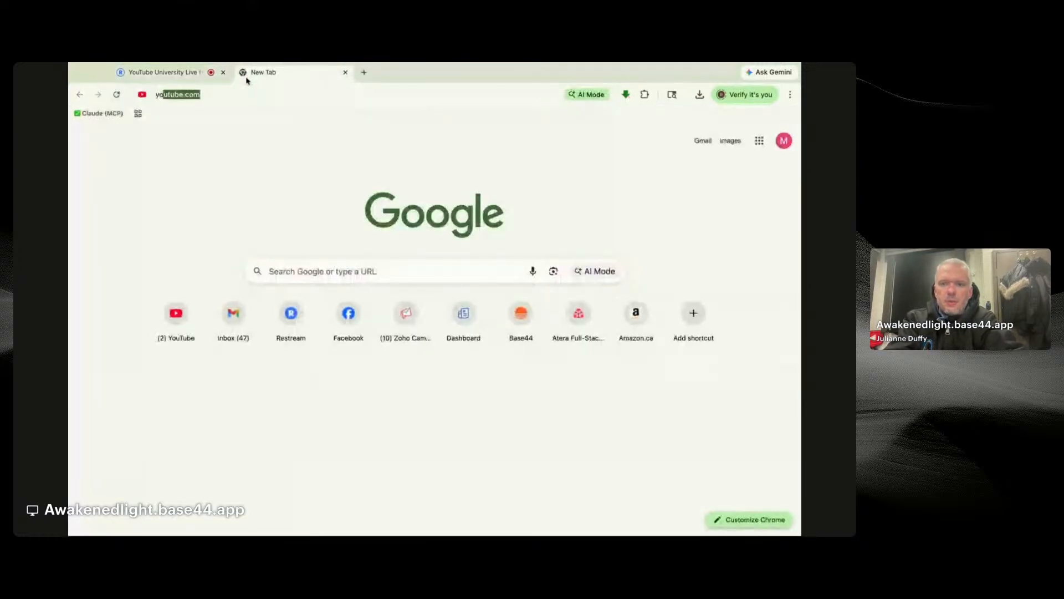
key("Return")
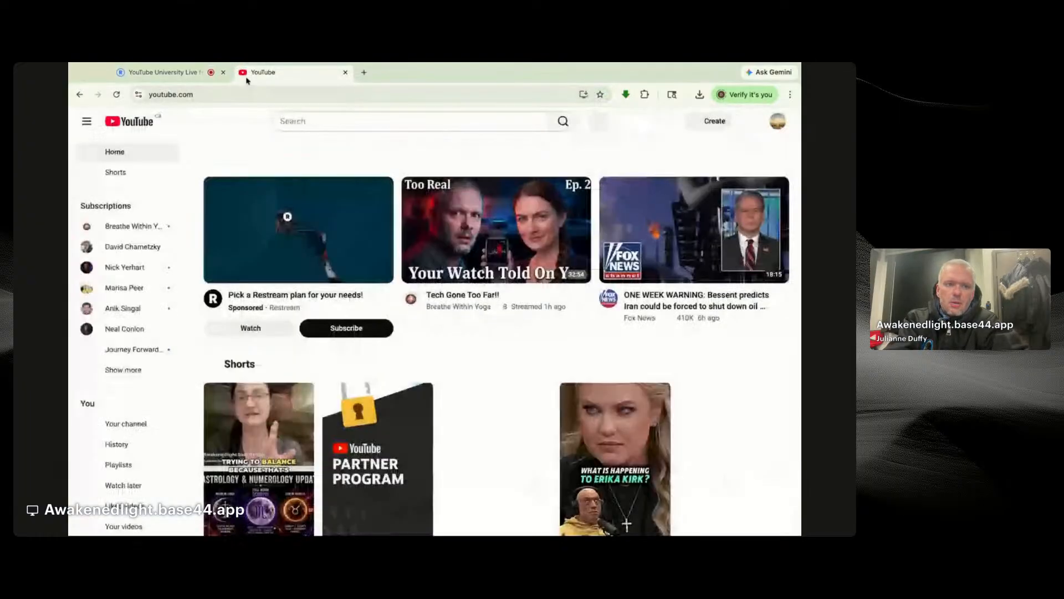
left_click(777, 121)
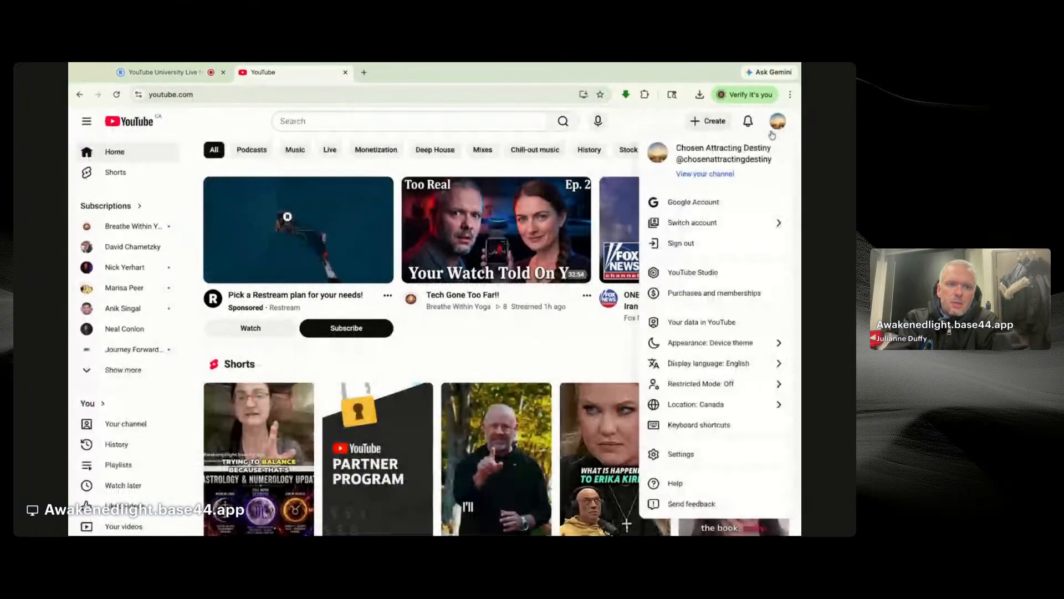
left_click(710, 176)
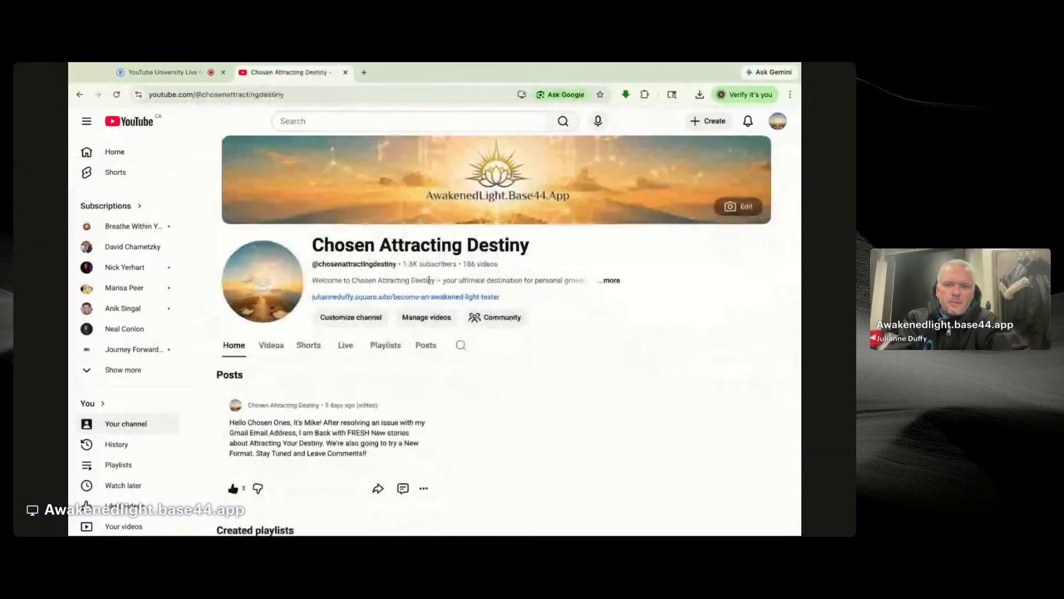
Step: Look through the channel's live streams and home page for the newly scheduled event
left_click(356, 351)
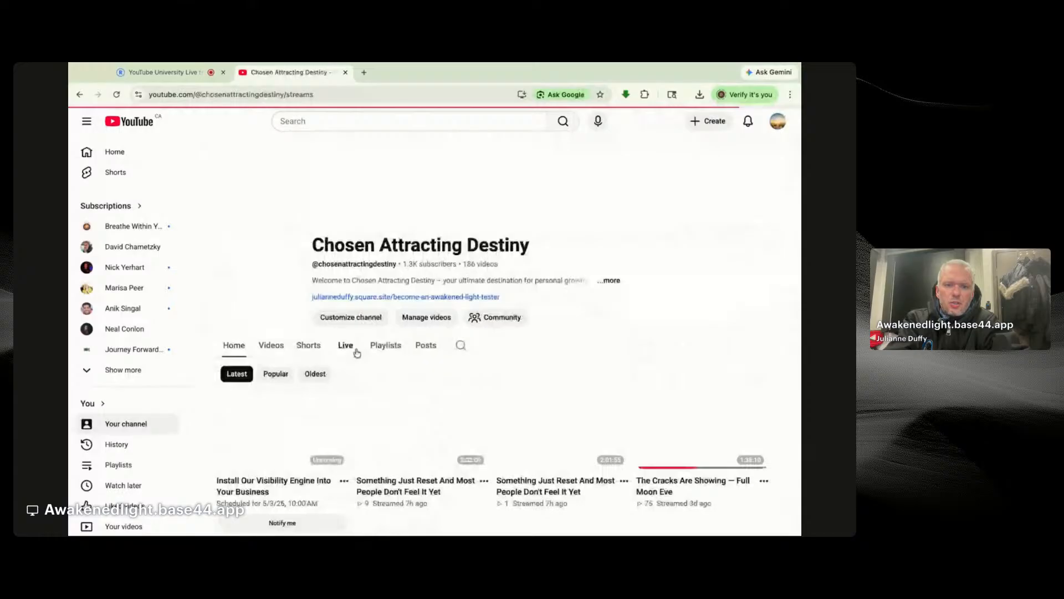
scroll(388, 366, "down", 3)
scroll(398, 375, "down", 2)
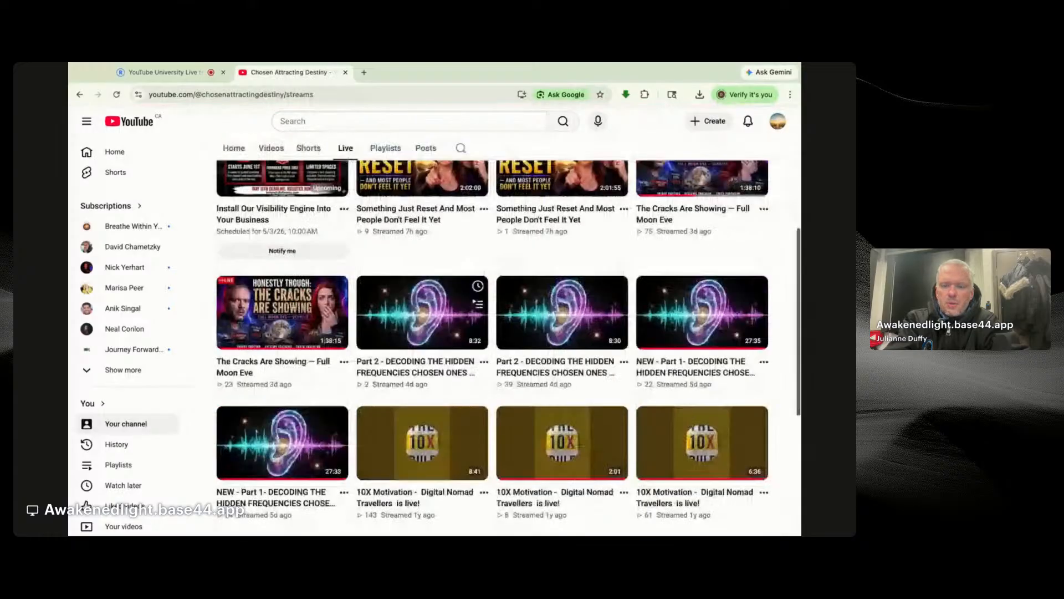
scroll(332, 332, "up", 4)
left_click(232, 295)
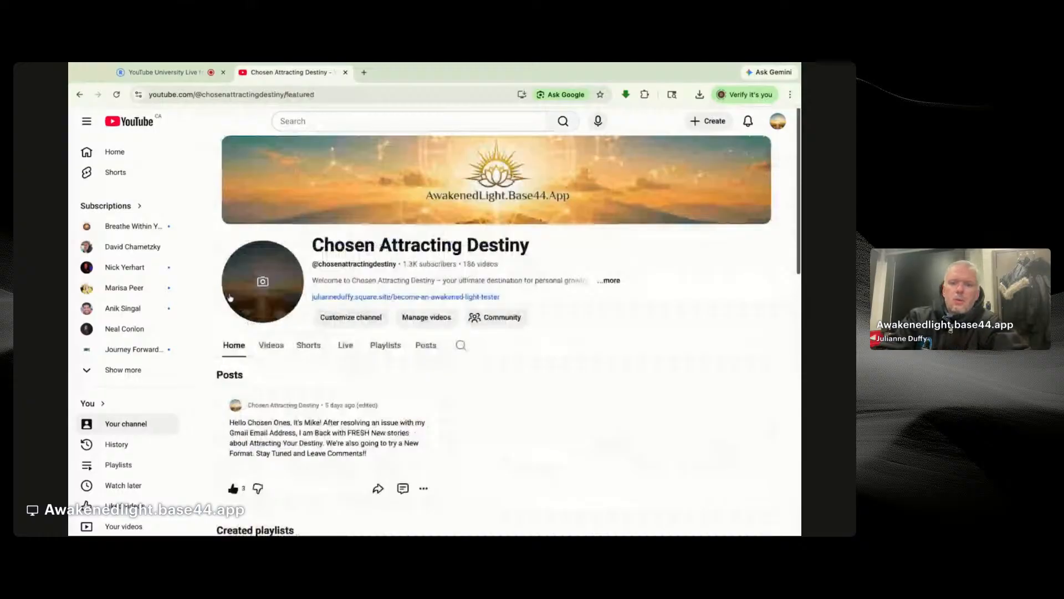
scroll(492, 347, "down", 6)
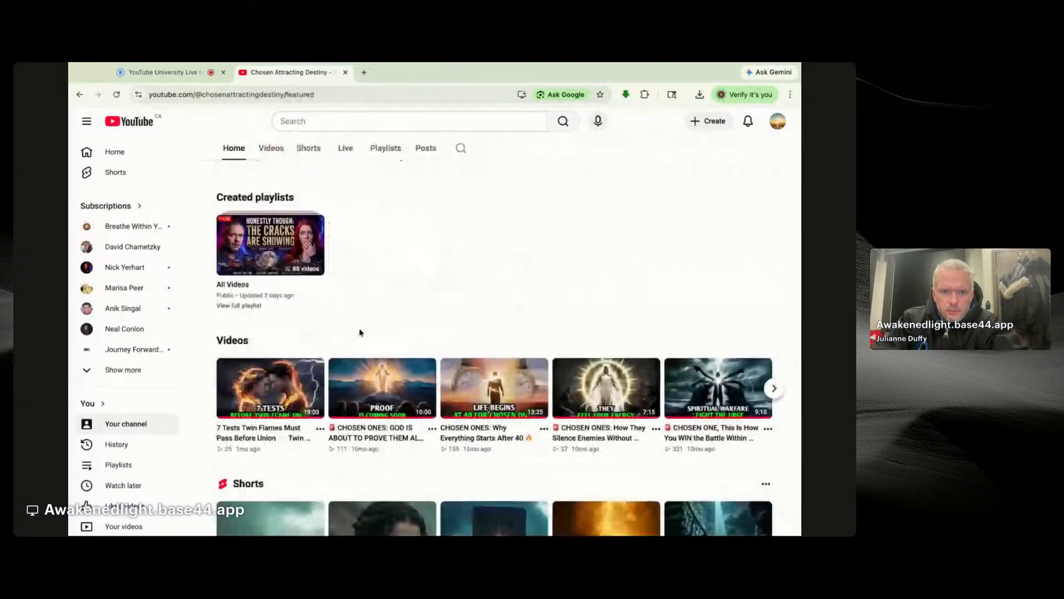
scroll(360, 332, "down", 3)
scroll(322, 341, "up", 10)
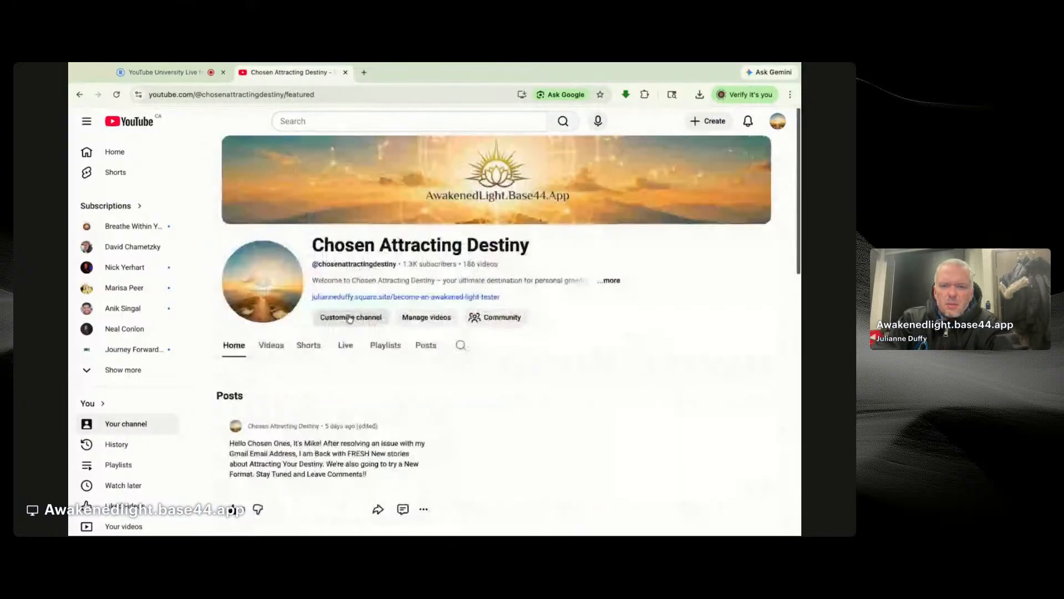
Step: Check the channel's videos and live streams for the upcoming YouTube University Live from NY event
left_click(277, 347)
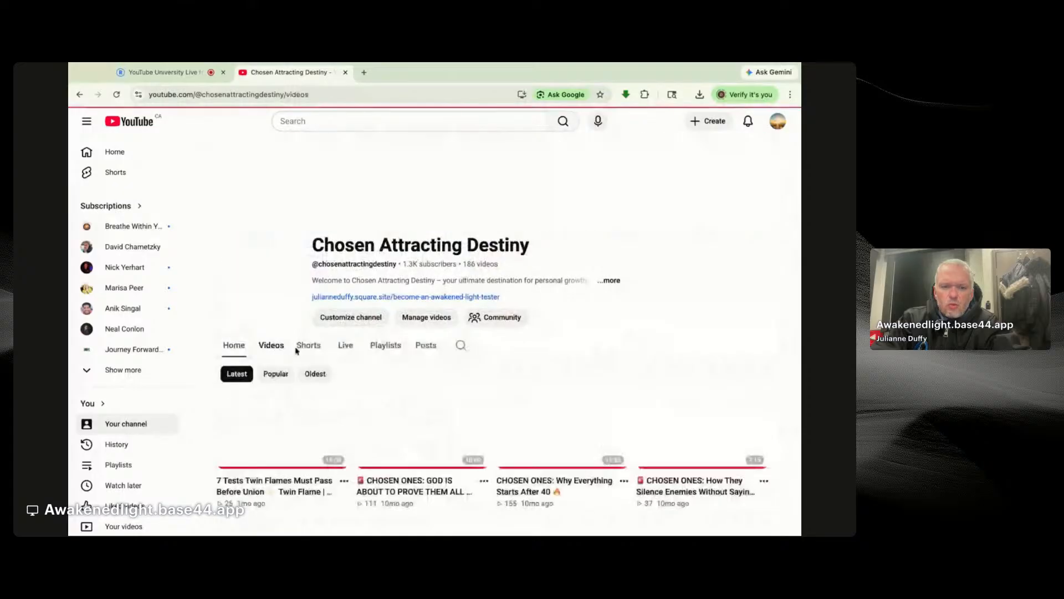
left_click(341, 346)
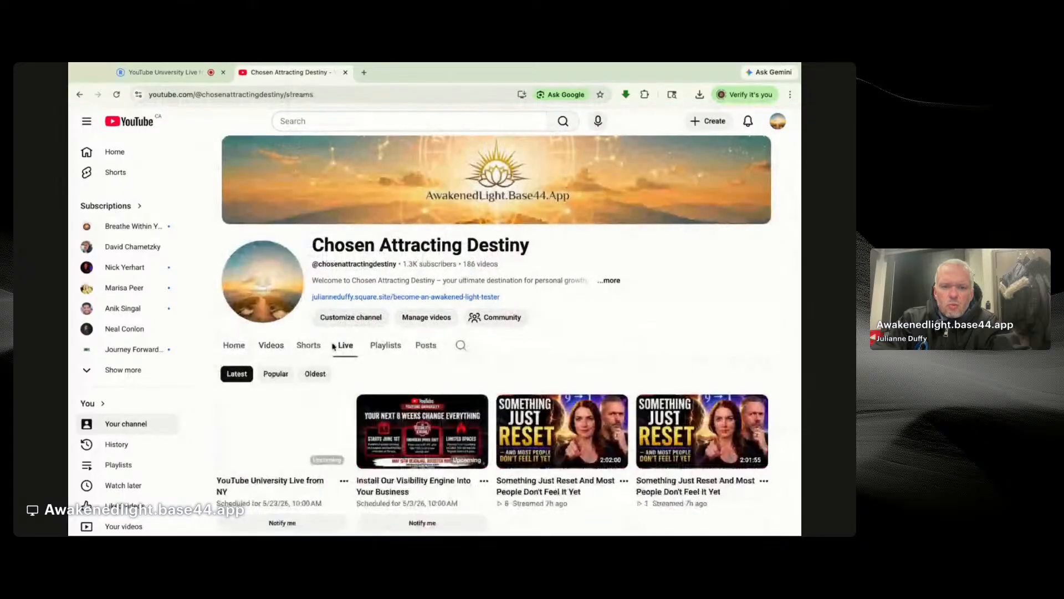
scroll(333, 346, "down", 3)
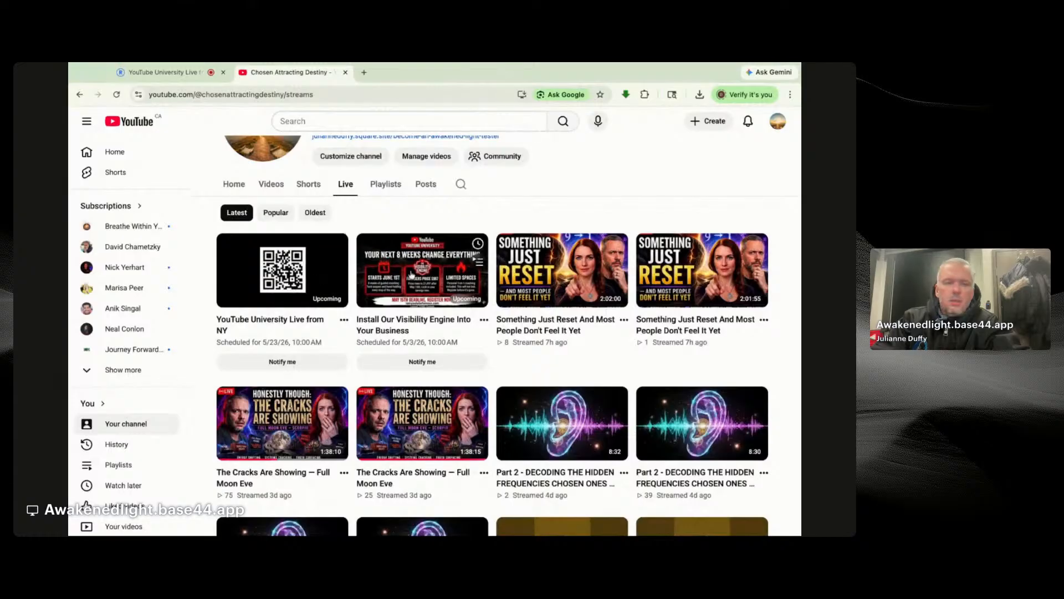
scroll(421, 272, "up", 1)
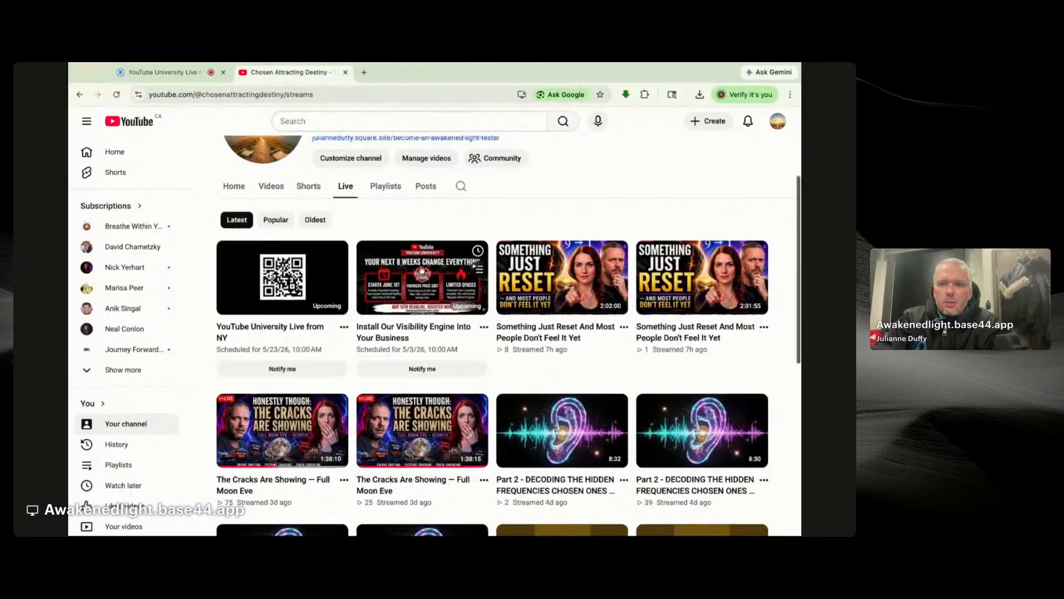
Step: Switch back to Restream, return to the stream list, and create a new Encoder | RTMP stream
left_click(186, 72)
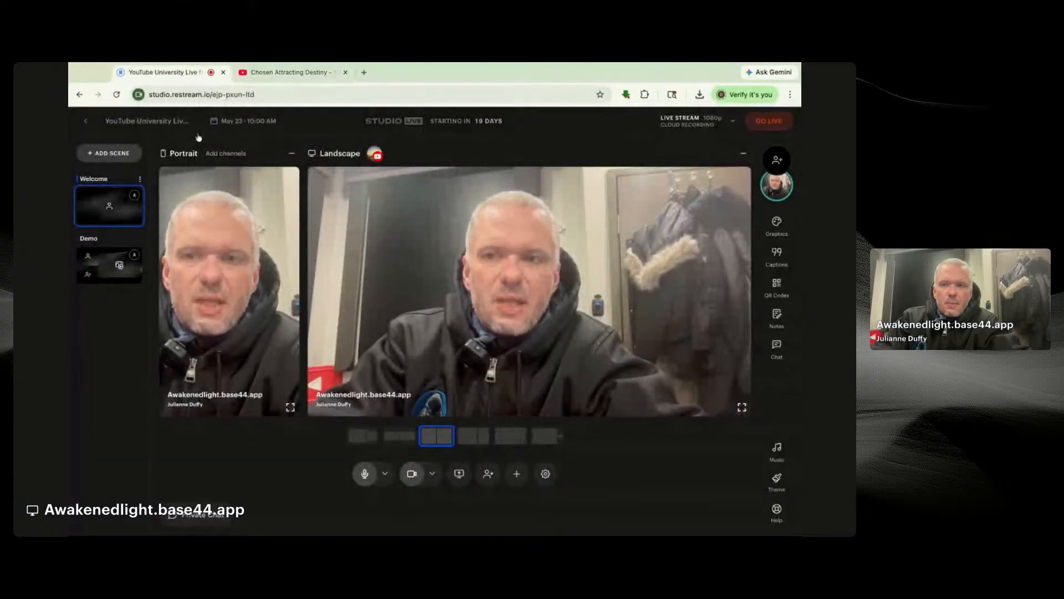
left_click(86, 122)
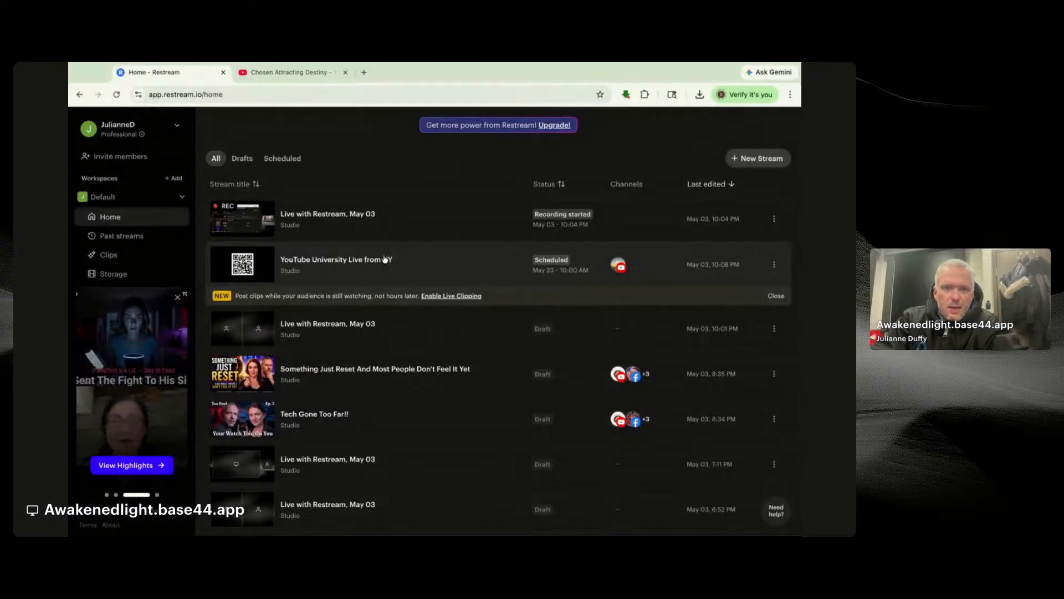
left_click(748, 160)
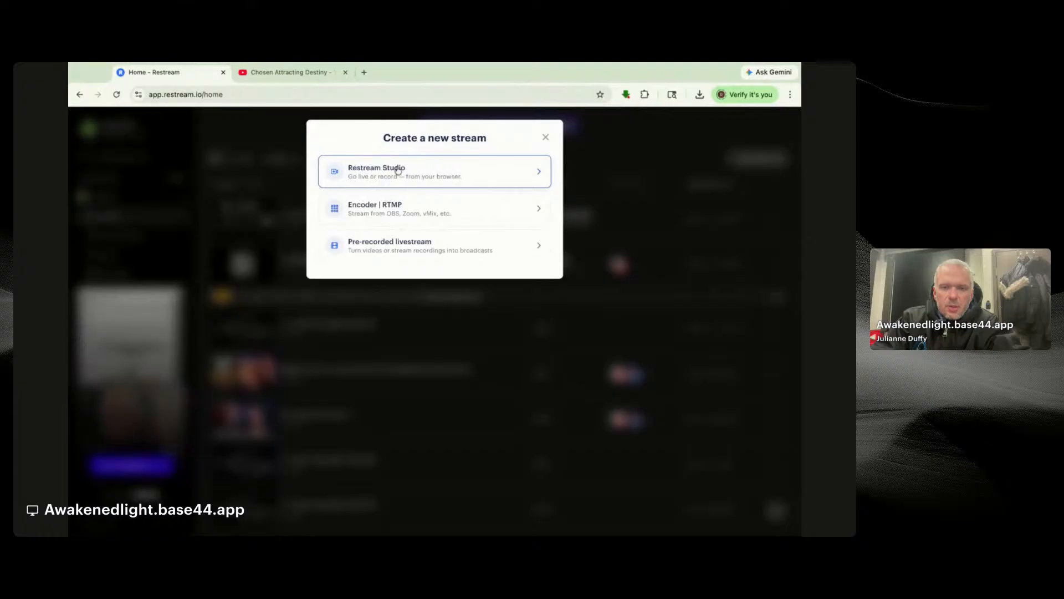
left_click(419, 216)
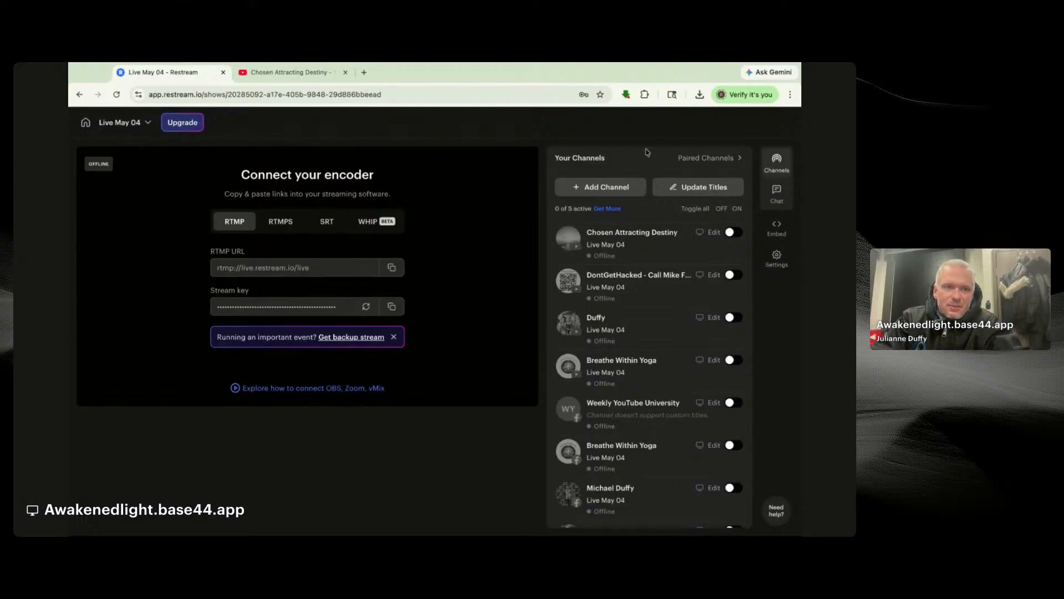
Step: Start scheduling an event for the encoder stream and upload the IAmYouTubeFamous.com image as thumbnail, cropped around its text
left_click(148, 127)
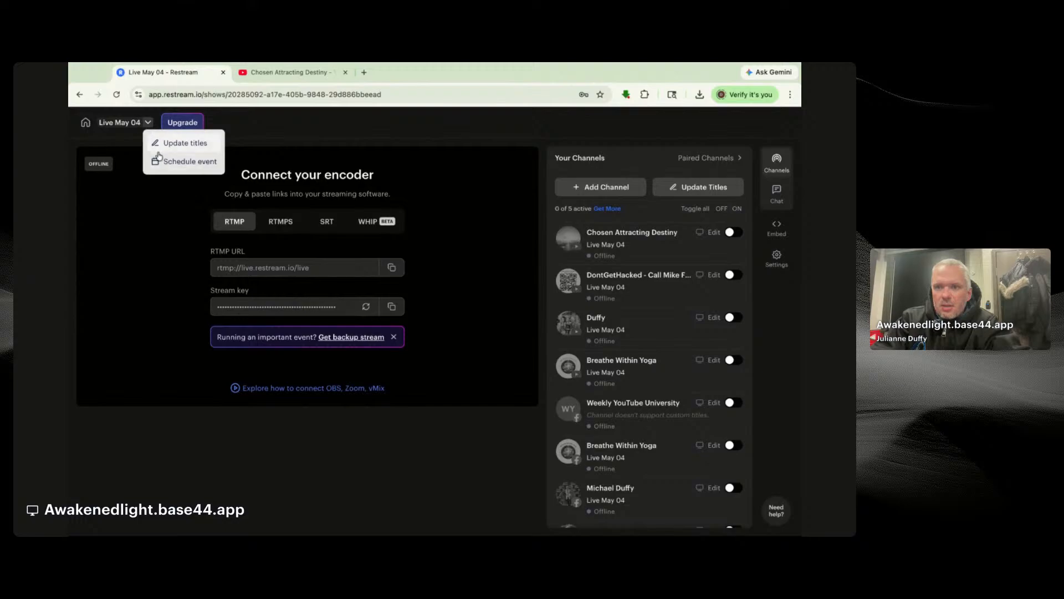
left_click(174, 162)
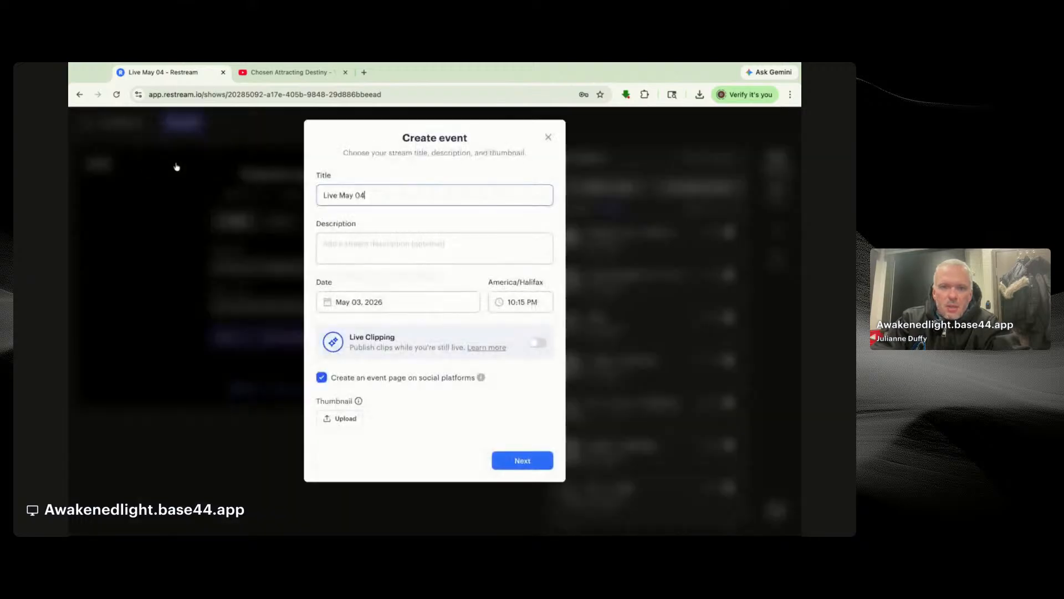
left_click(348, 424)
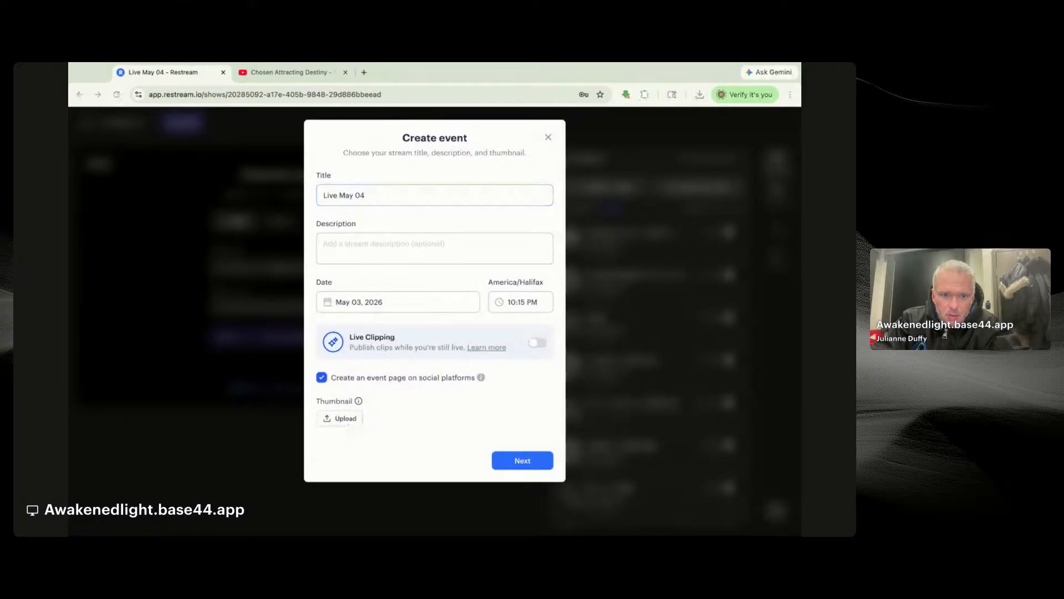
key("Return")
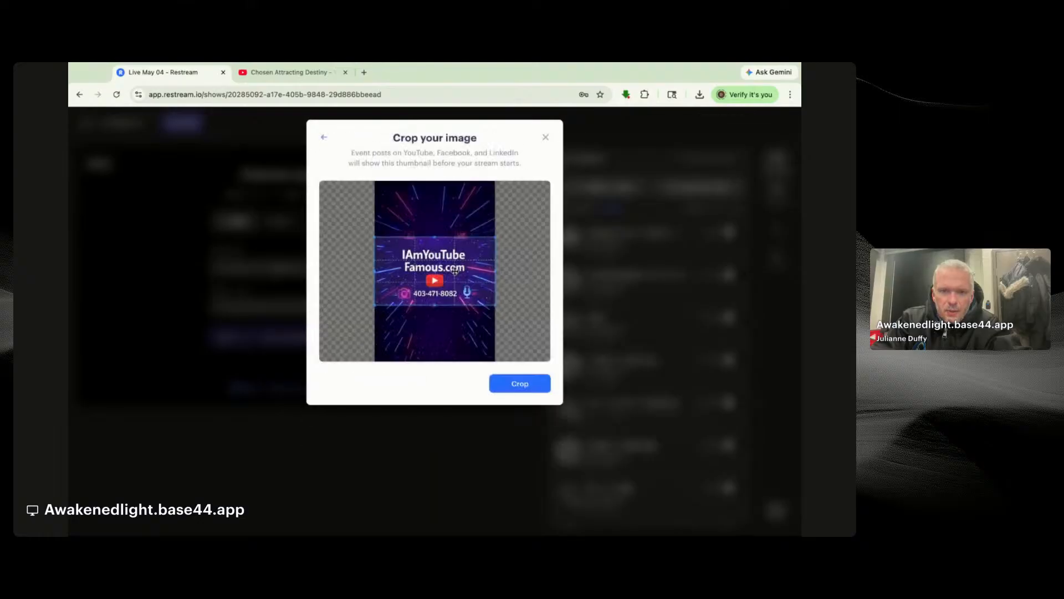
mouse_move(458, 274)
left_mouse_down()
mouse_move(463, 266)
mouse_move(467, 281)
left_mouse_up()
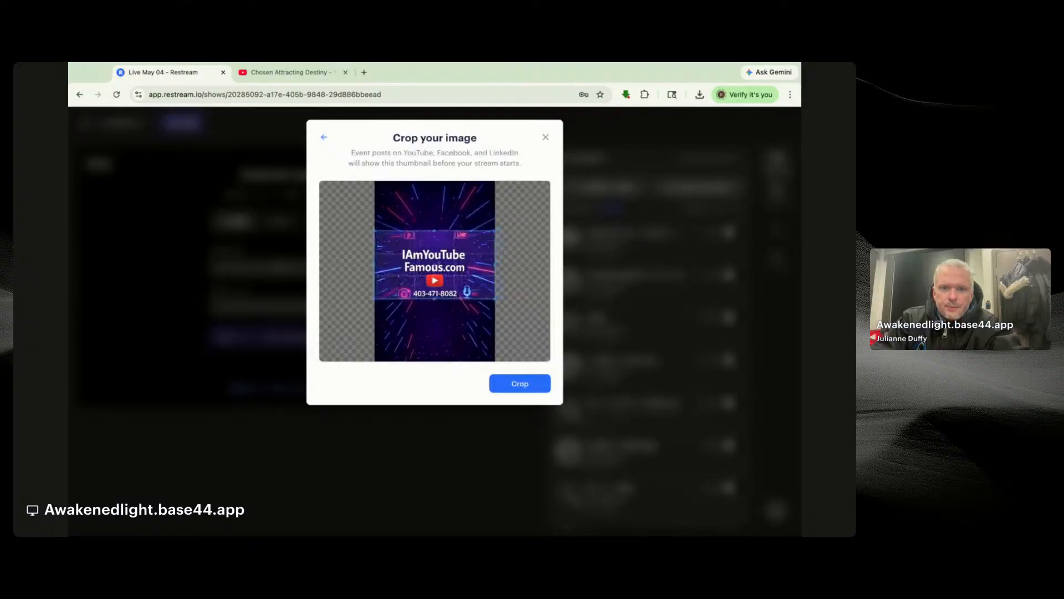
left_click(518, 389)
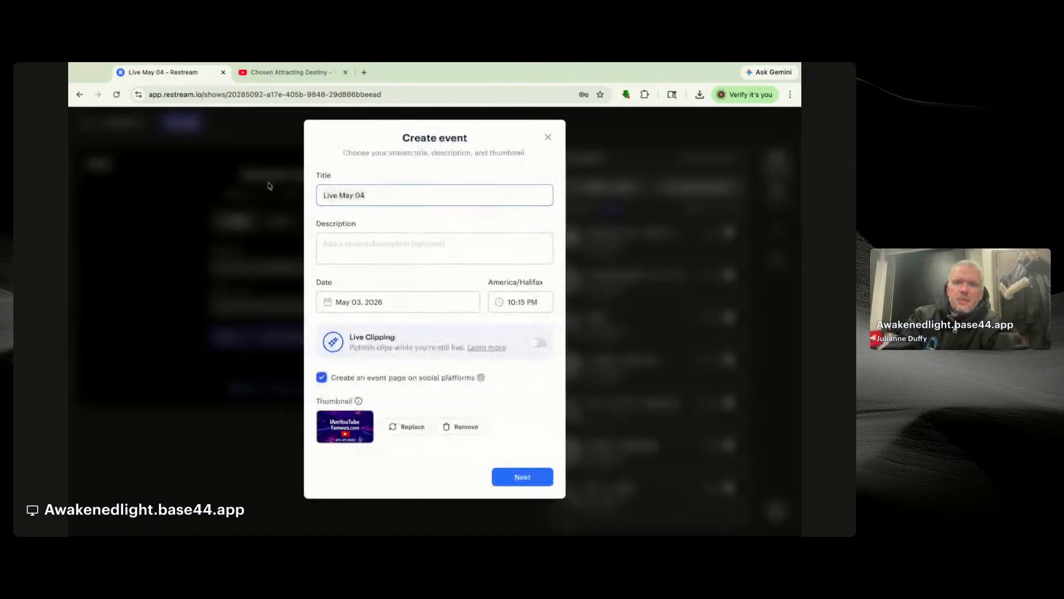
Step: Replace the event title with "YouTube University Live on ZOOM"
key("ctrl+a")
type("YouTUbe")
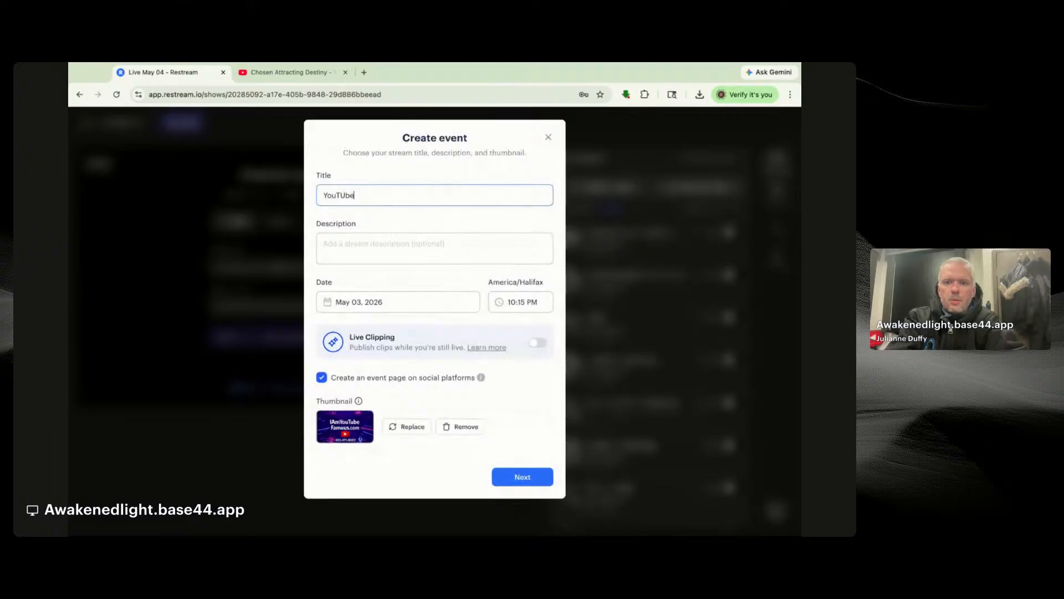
type(" Uni")
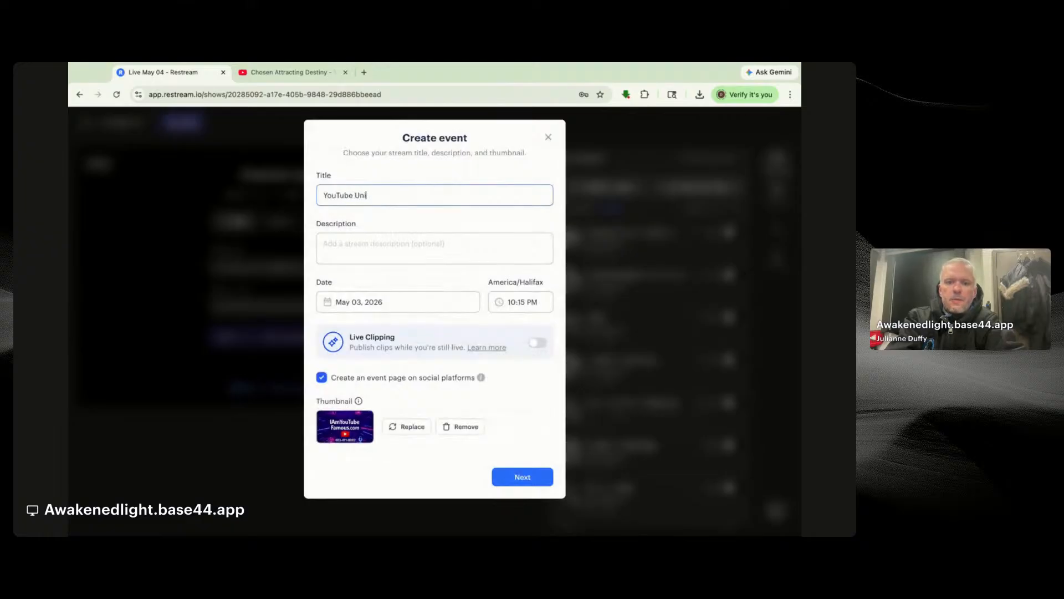
type("vers")
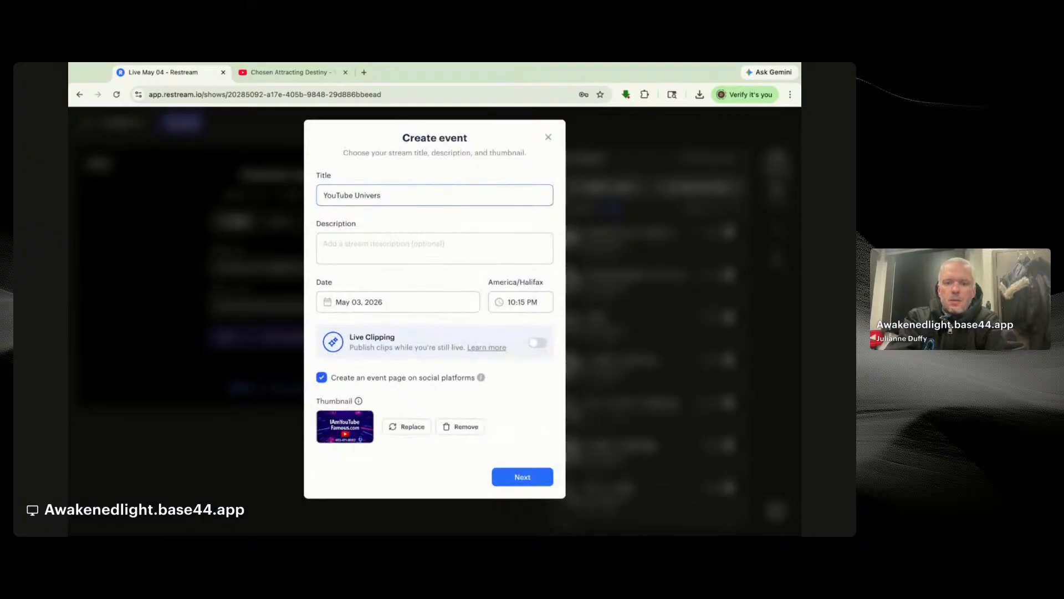
type("otu it")
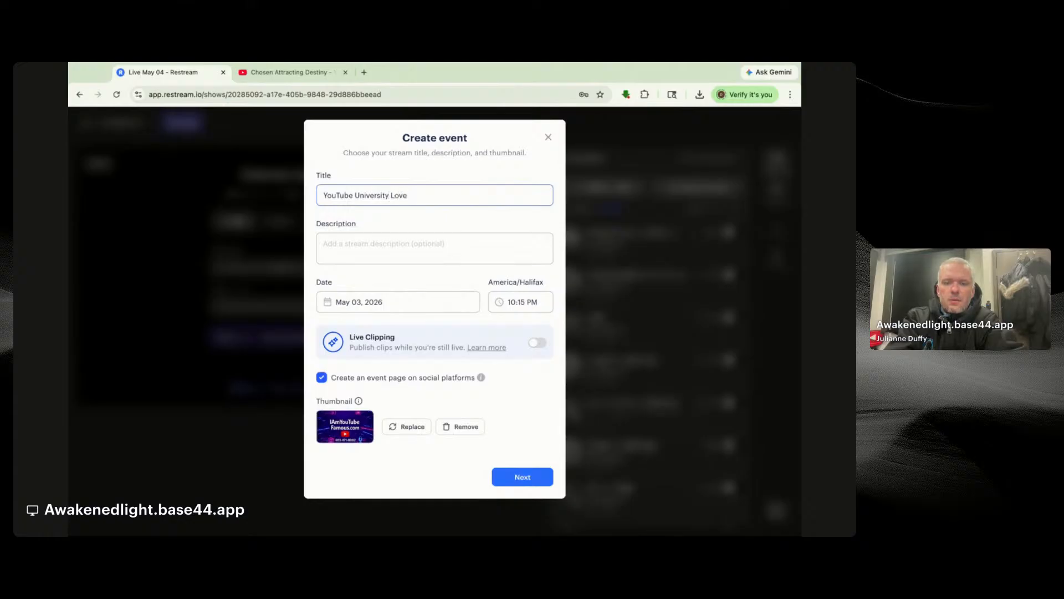
type("y Live on ZOOM")
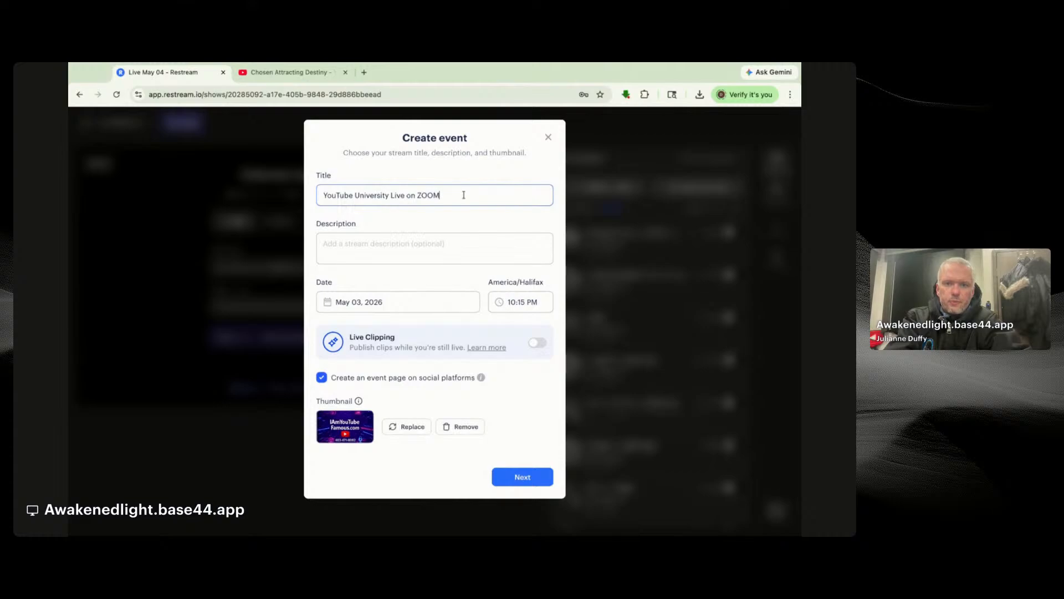
Step: Copy the title into the description and extend it to "YouTube University Live on ZOOM from Ny"
left_click_drag(440, 196, 311, 187)
key("super+c")
left_click(367, 257)
key("super+v")
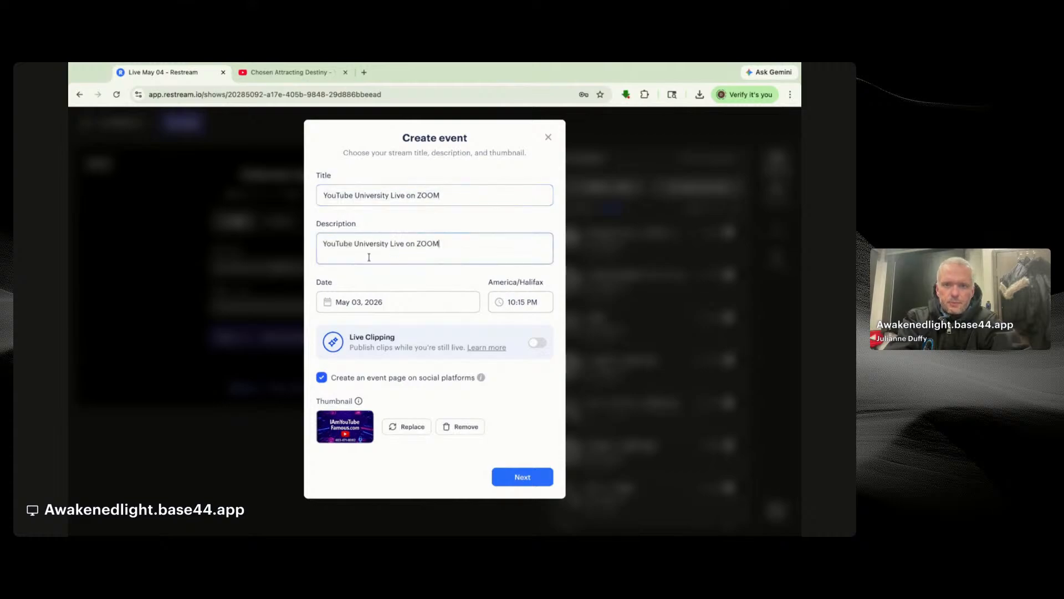
type("from M")
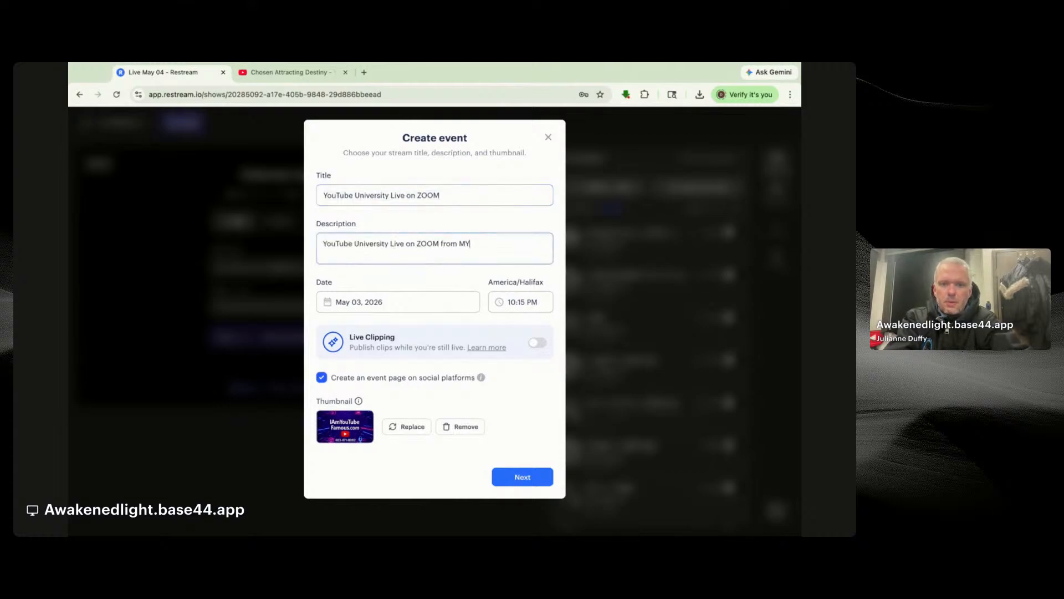
key("BackSpace")
type("Ny")
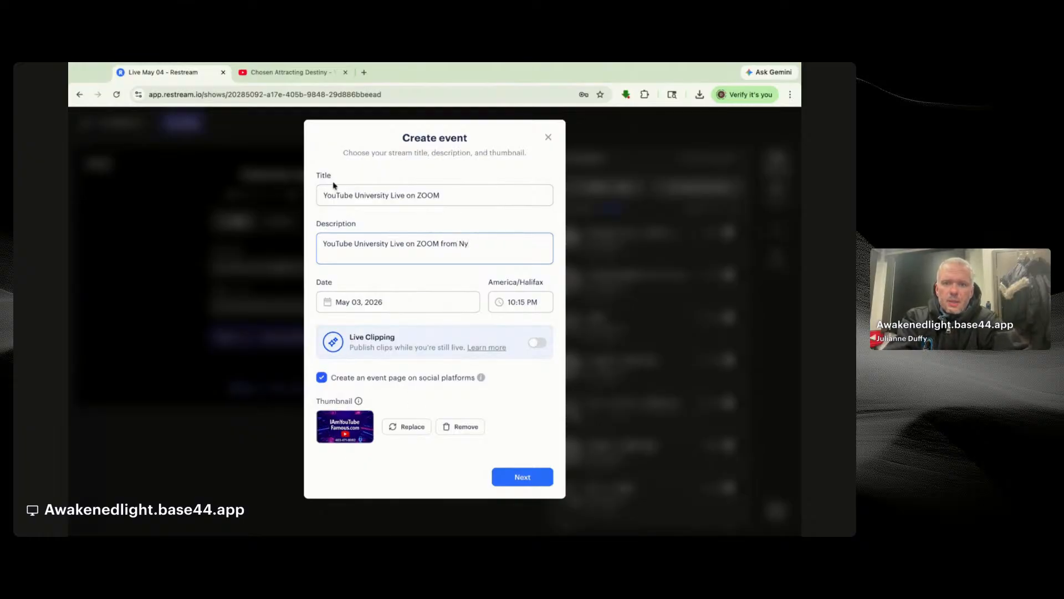
Step: Set the event date to May 23, 2026 and continue to channel selection
left_click(456, 302)
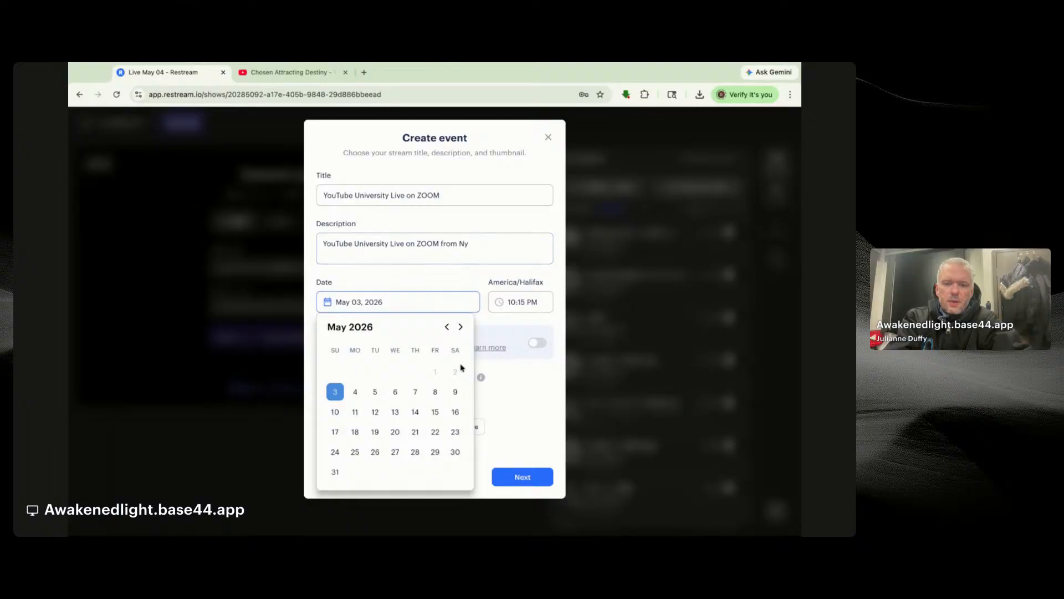
left_click(453, 432)
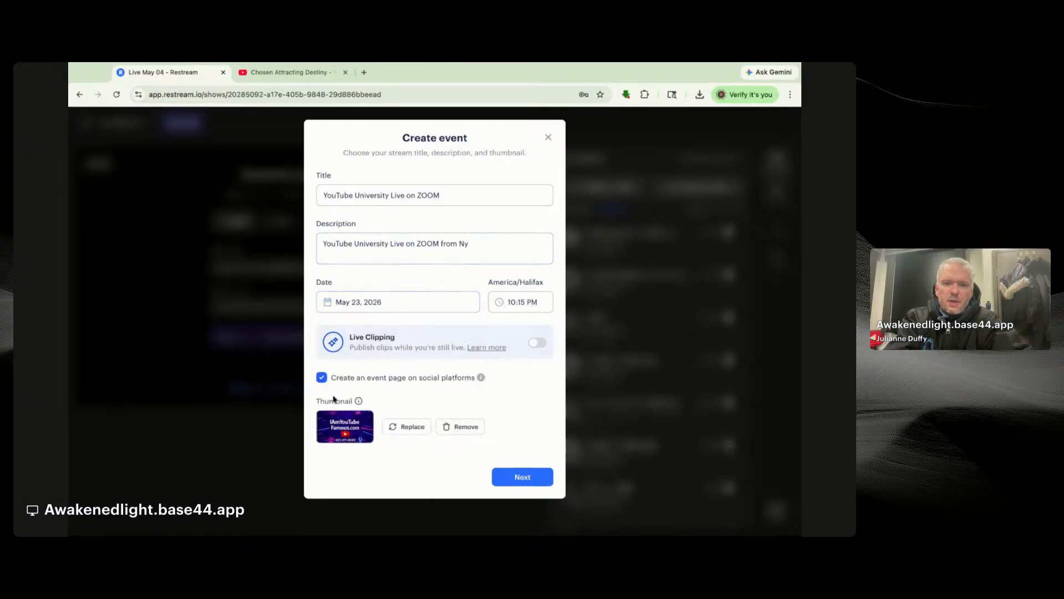
left_click(524, 477)
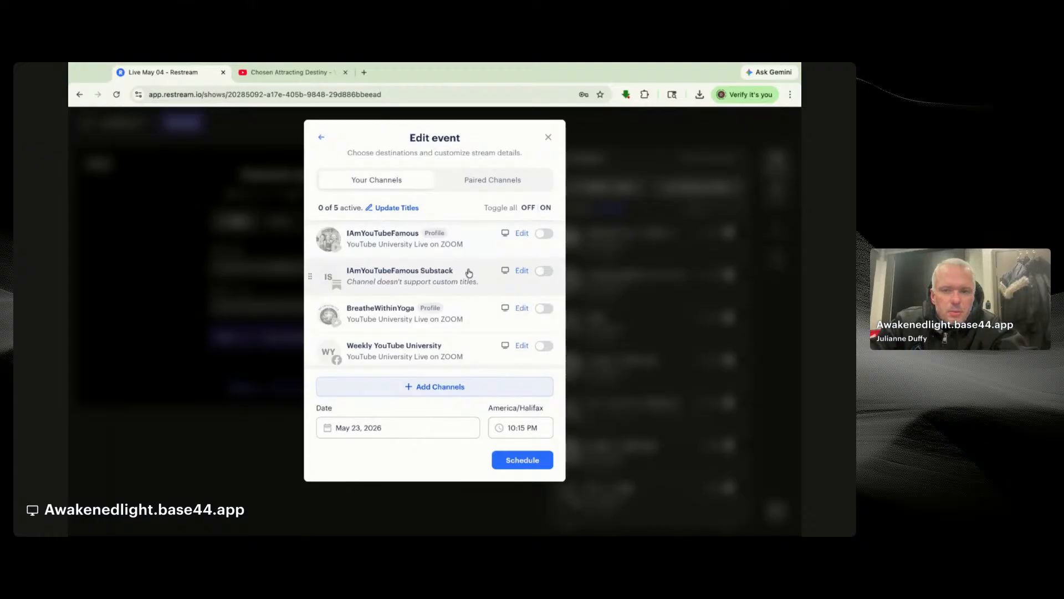
Step: Enable the Chosen Attracting Destiny YouTube channel as the destination and schedule the encoder event
scroll(491, 292, "down", 2)
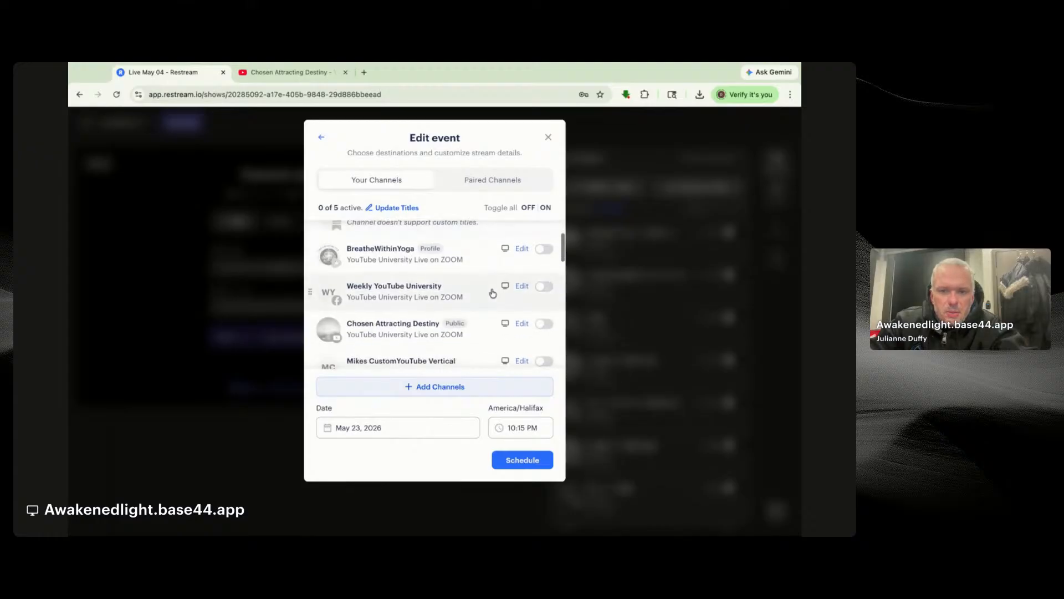
scroll(491, 292, "down", 2)
left_click(546, 272)
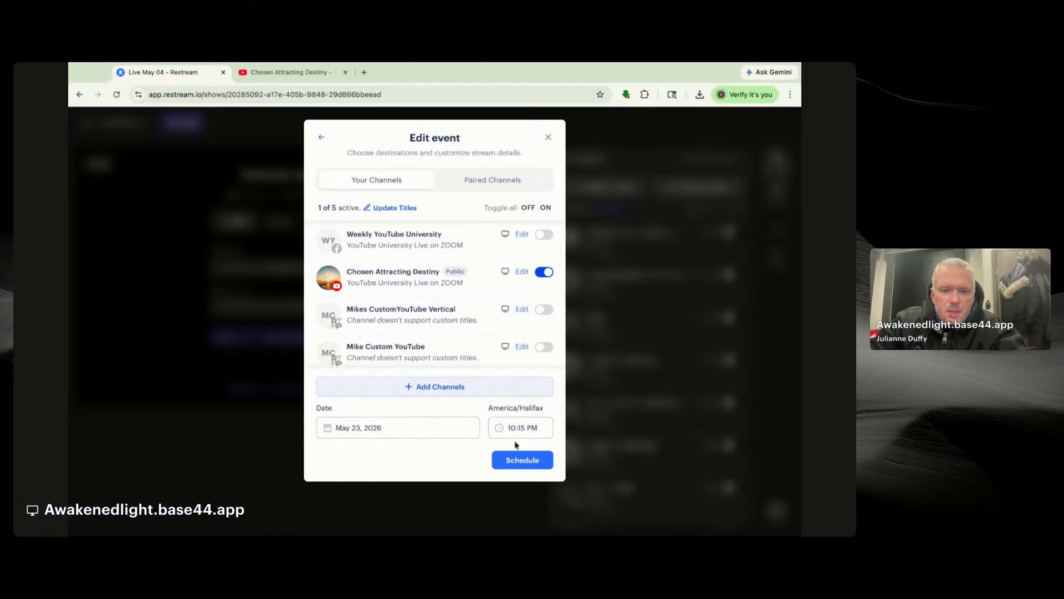
left_click(520, 459)
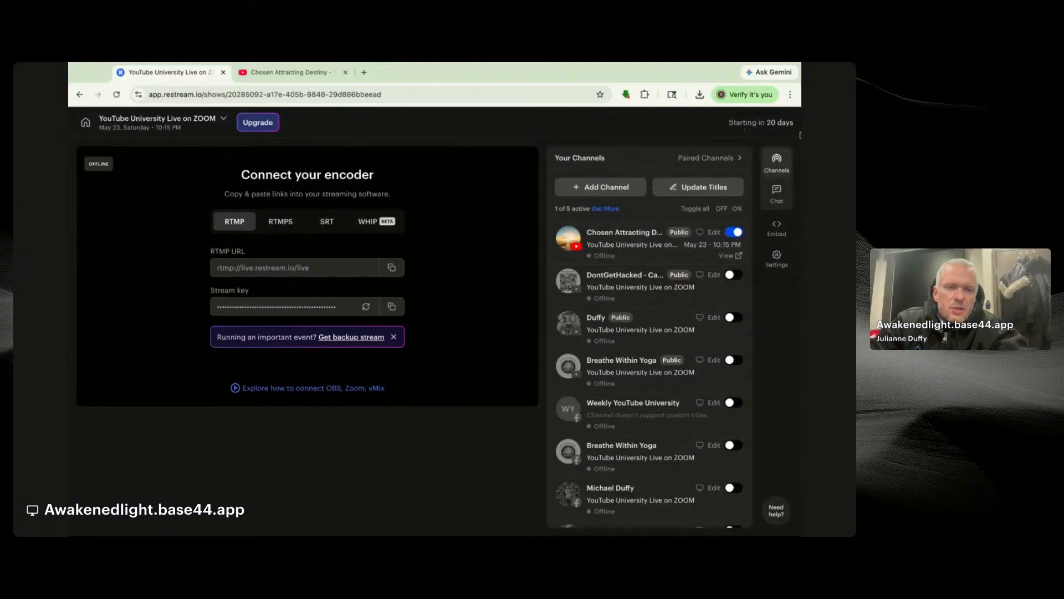
Step: Review the YouTube University Live on ZOOM event in the stream list and on its encoder page, then return to the list
left_click(79, 95)
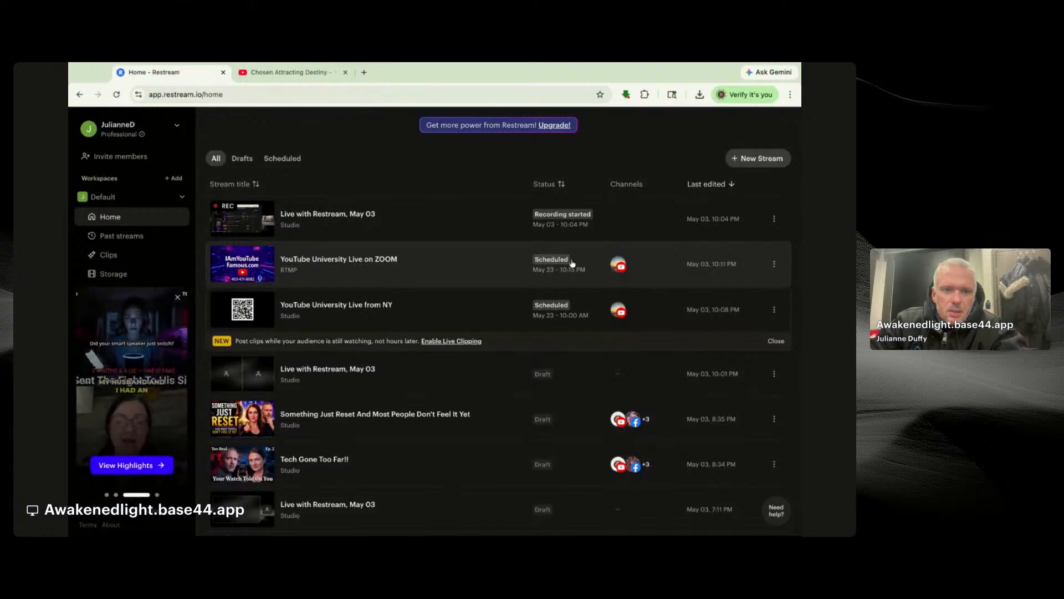
left_click(338, 265)
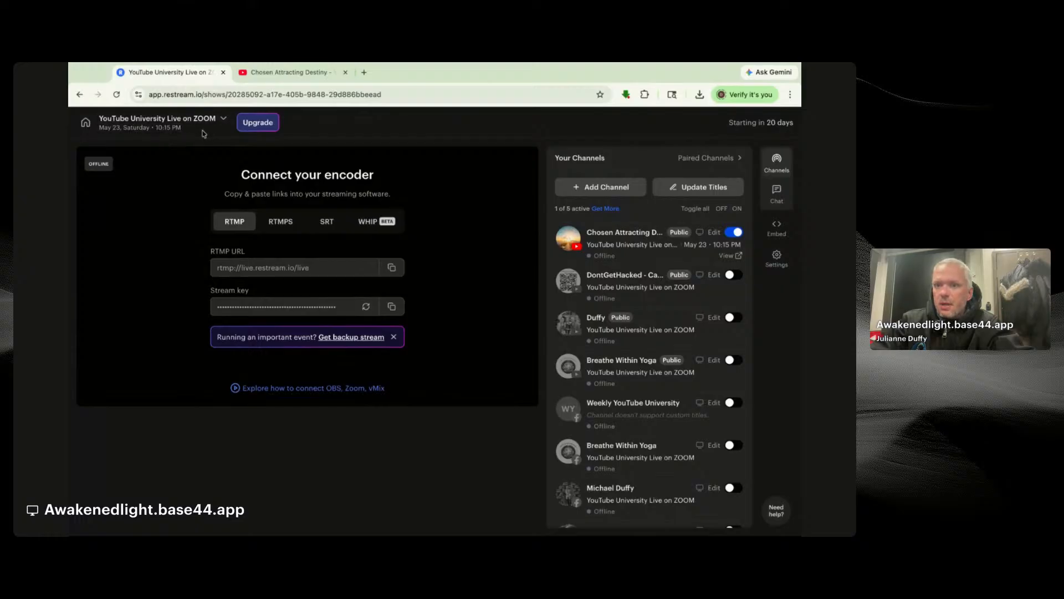
left_click(85, 123)
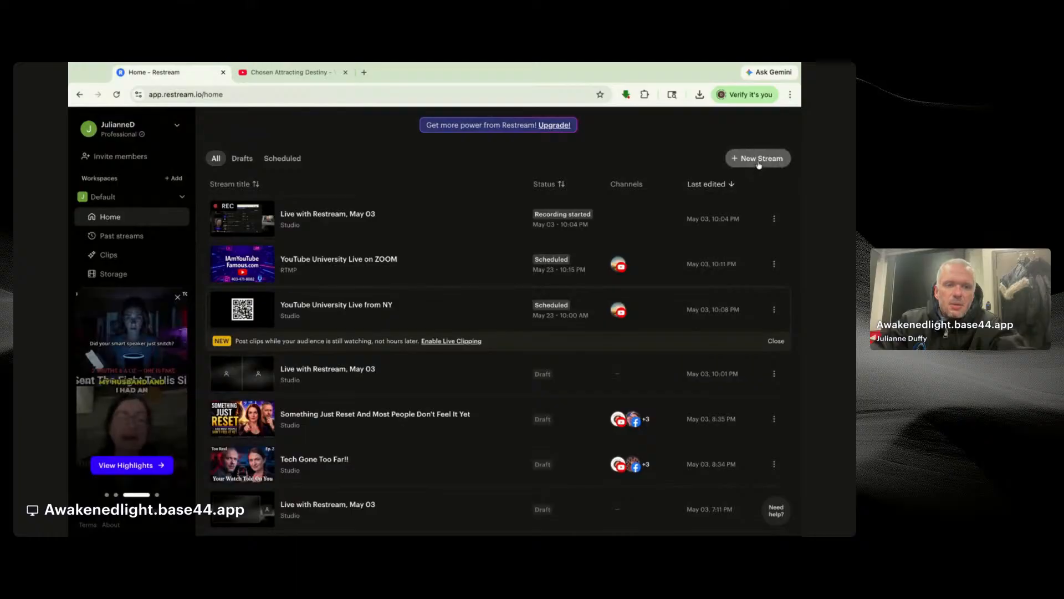
Step: Create a new pre-recorded livestream from the single video "Live May 02" and continue to the event details
left_click(760, 161)
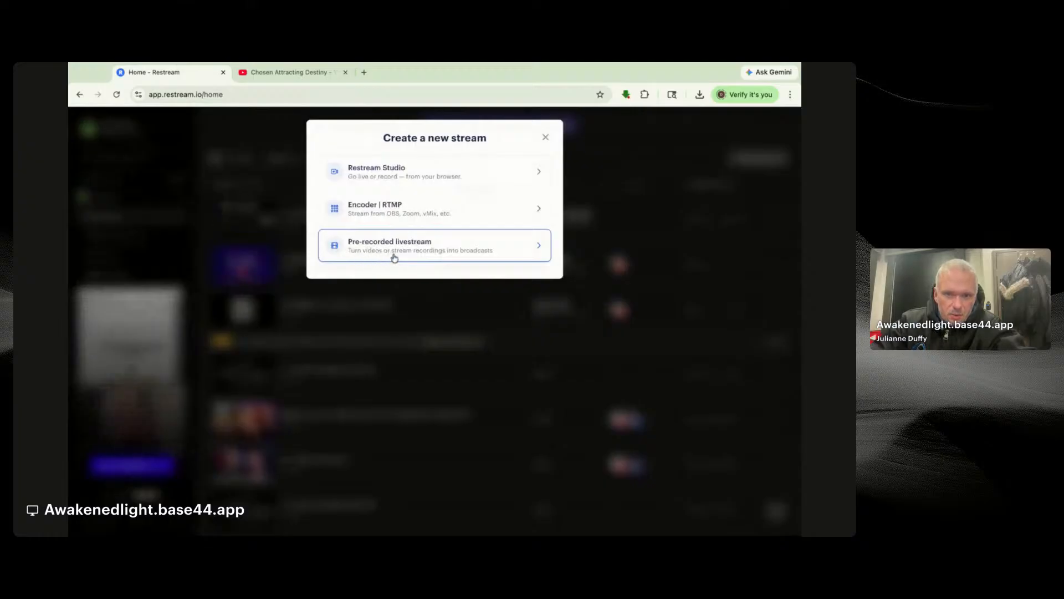
left_click(456, 253)
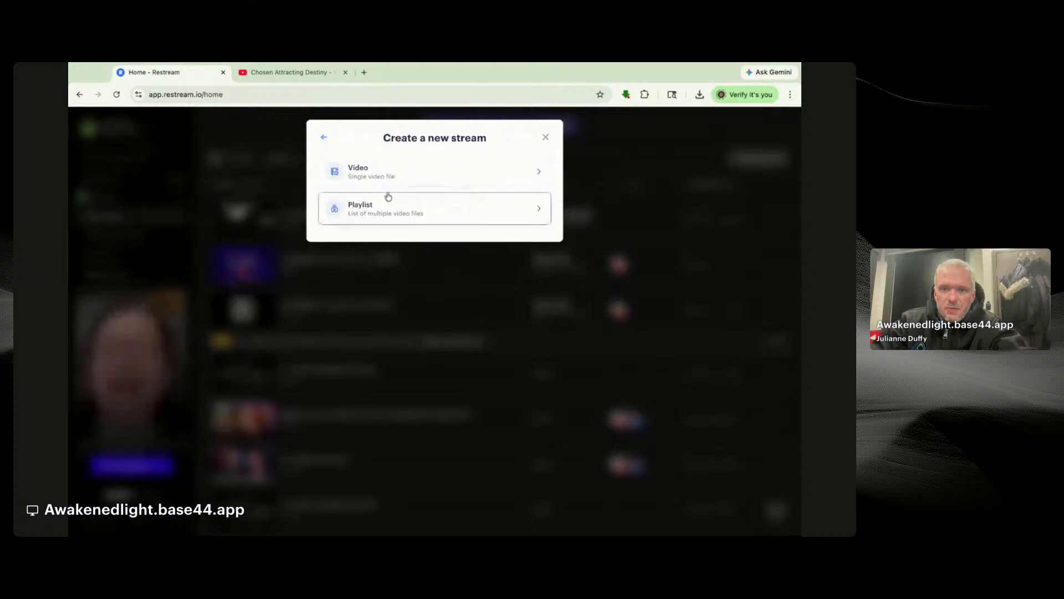
left_click(413, 178)
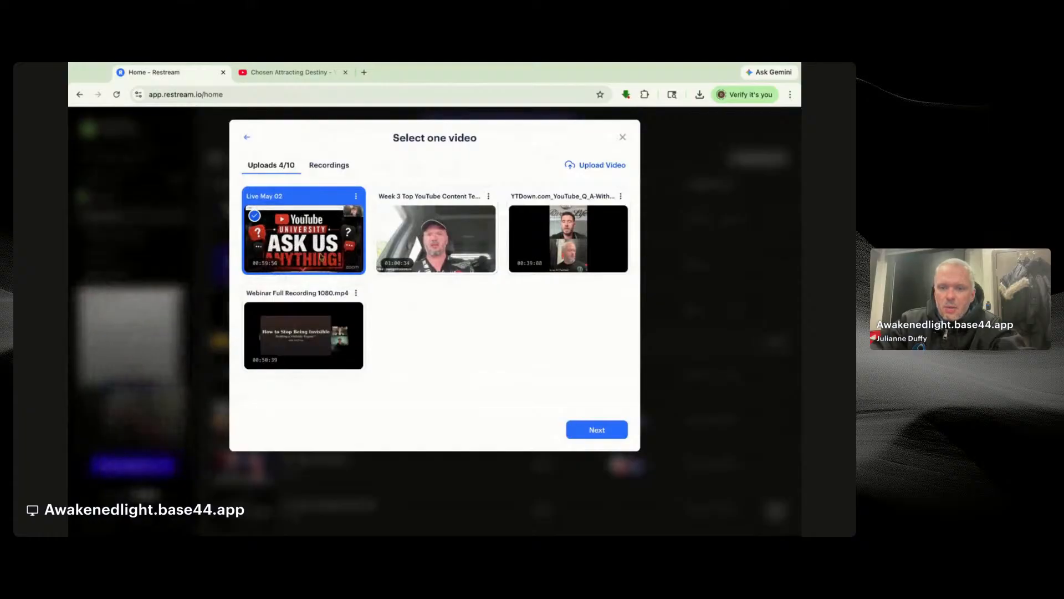
left_click(613, 432)
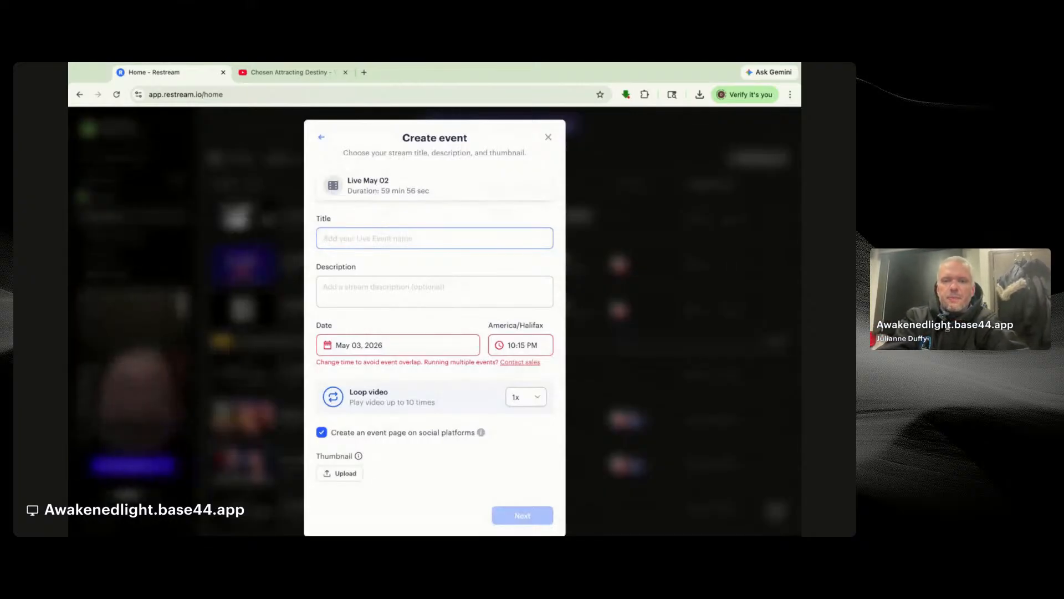
Step: Upload the YouTube Creator Workshops image as the event thumbnail, cropped to its upper part
left_click(347, 479)
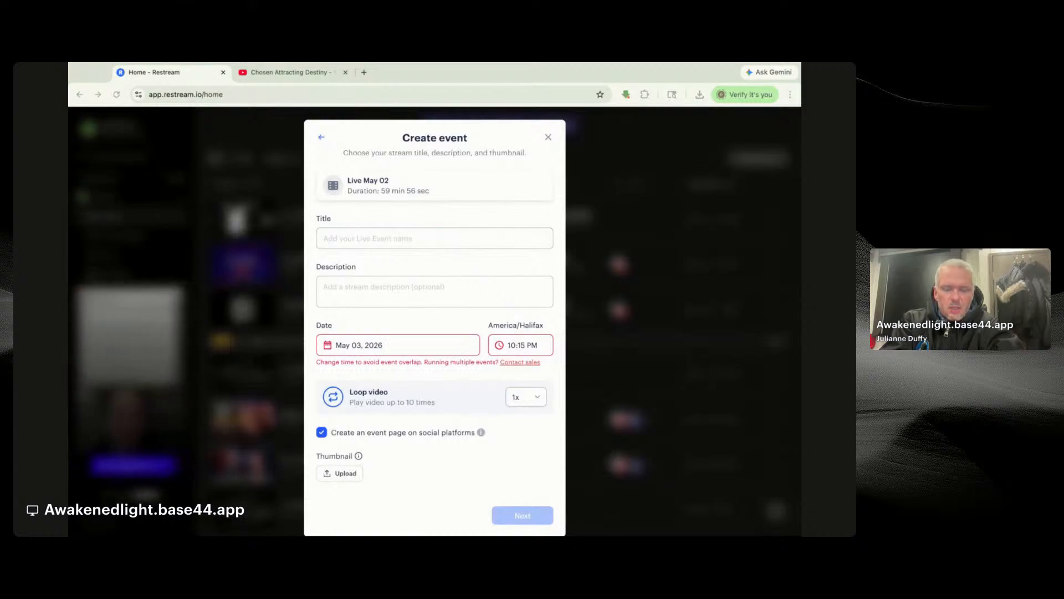
left_click(724, 482)
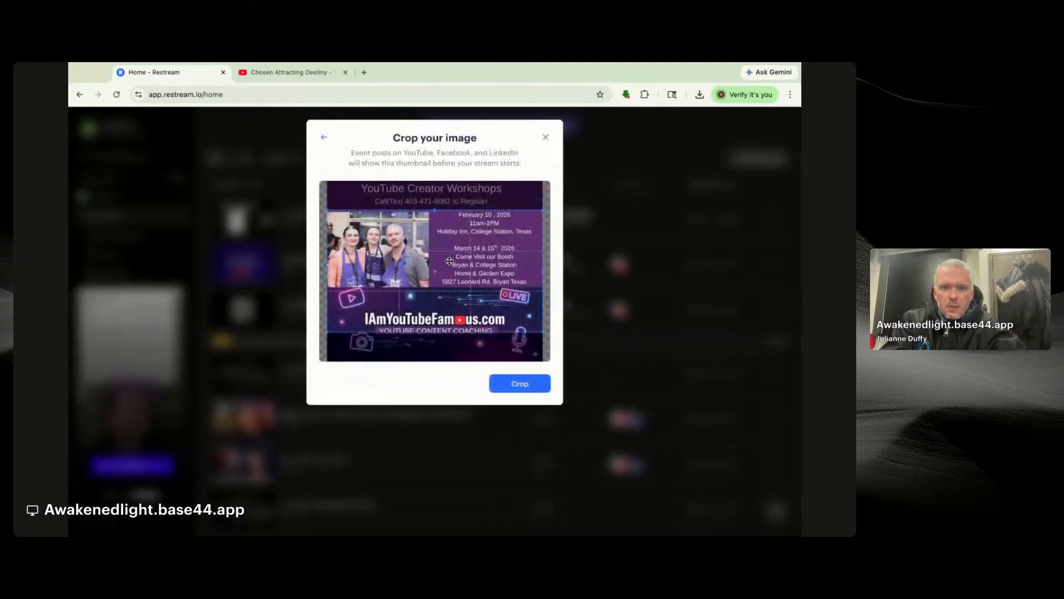
left_click_drag(449, 261, 449, 231)
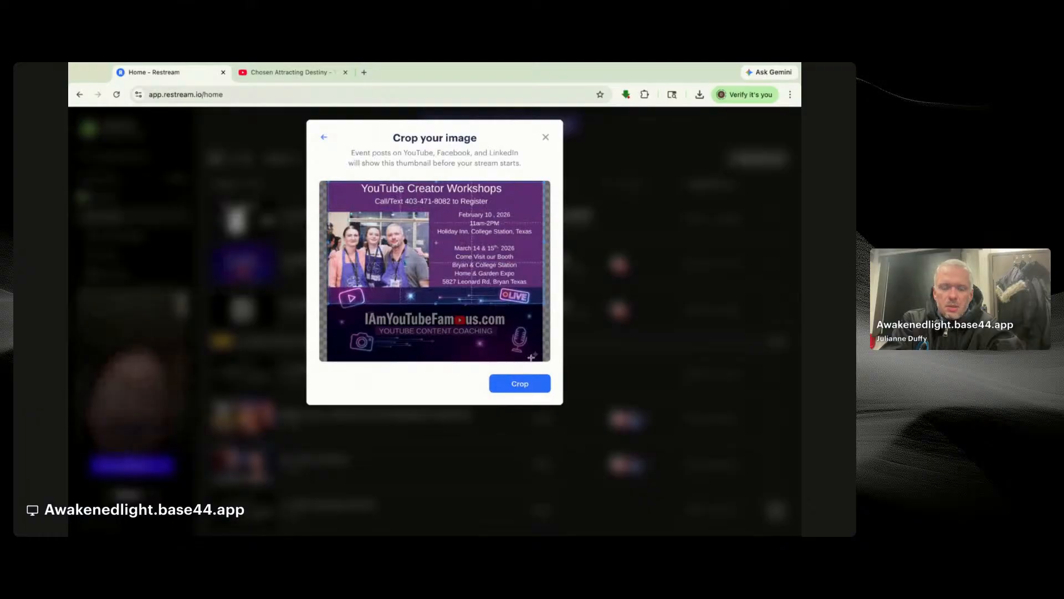
left_click(522, 384)
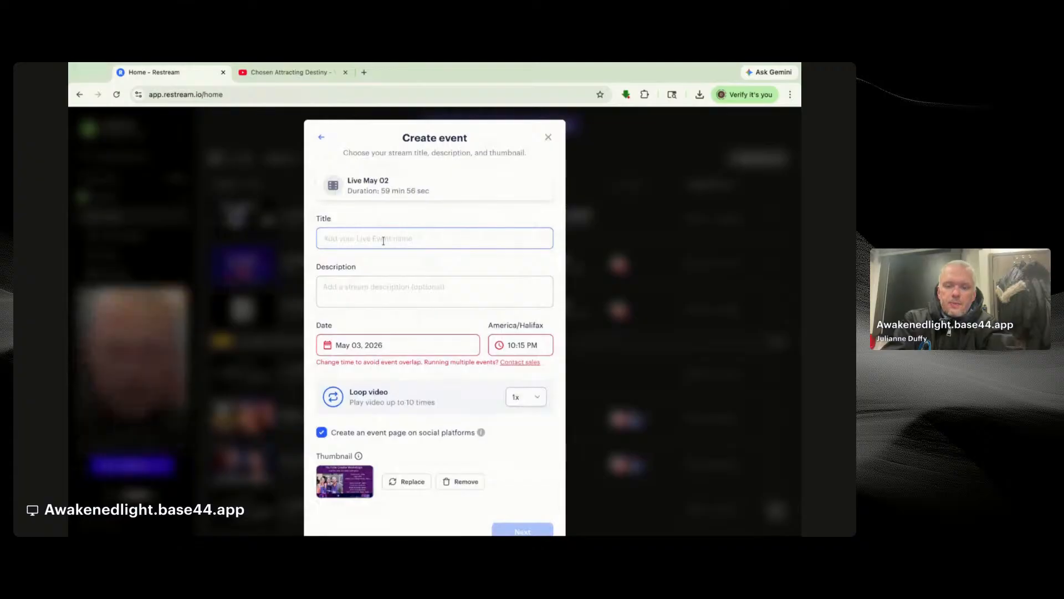
Step: Title the event "YouTube Unviersity Recording for Re-Broadcasting"
type("YouTube U")
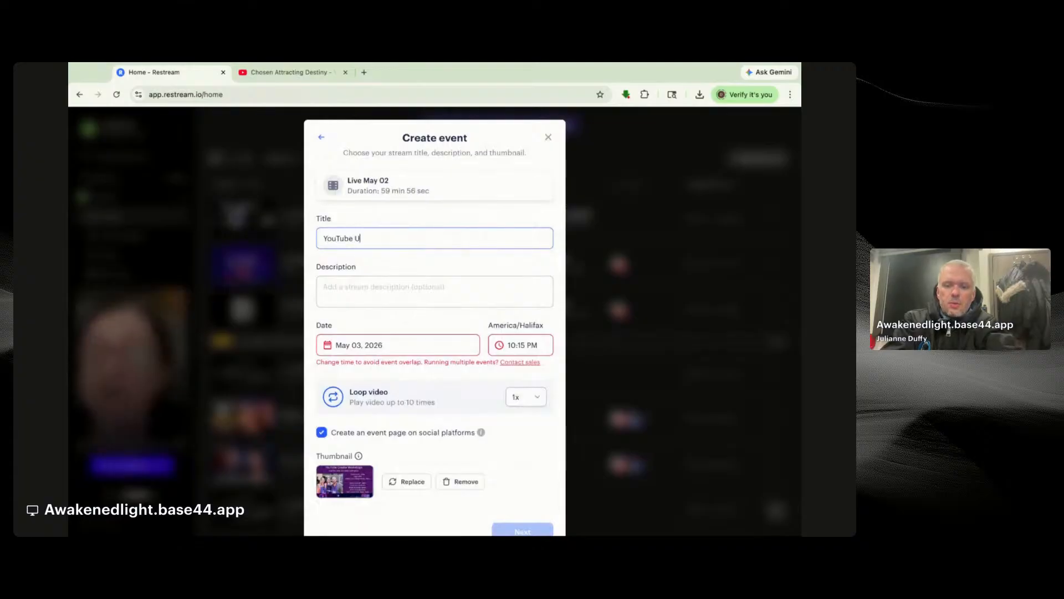
type("nviersiot")
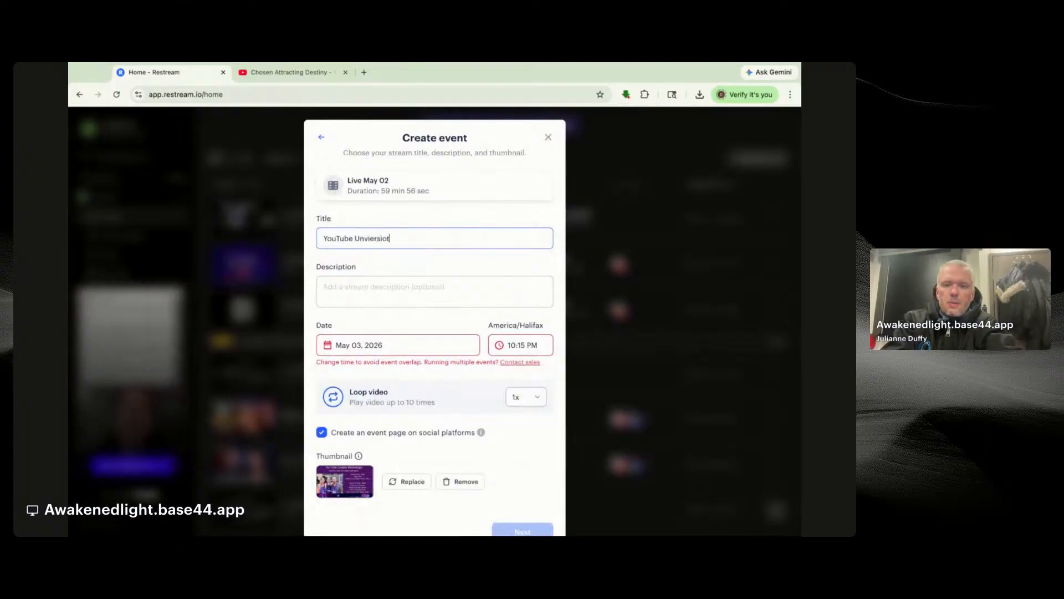
key("BackSpace")
key("BackSpace")
type("ty")
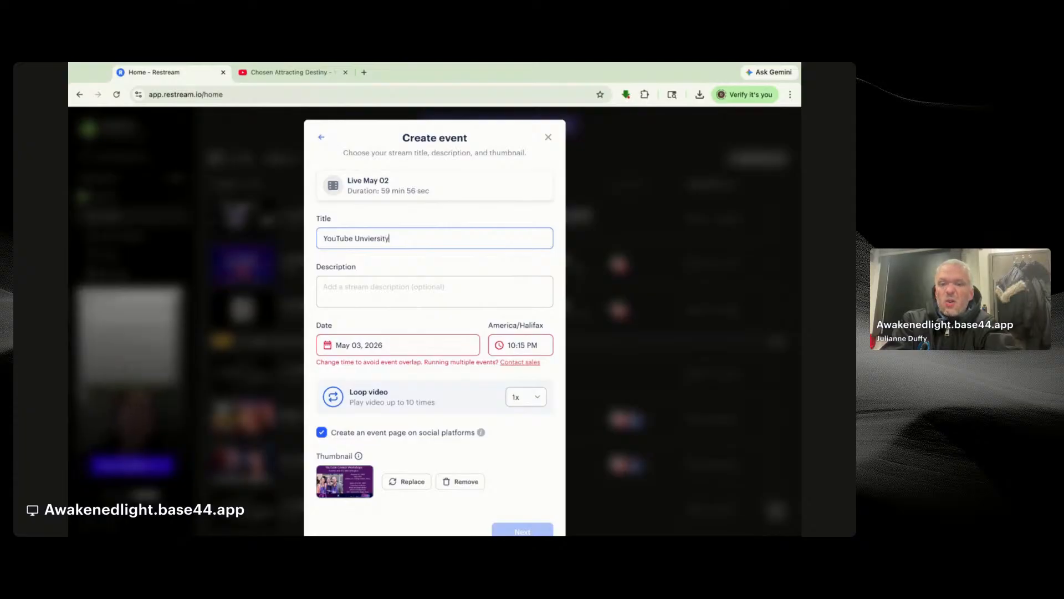
type(" REc")
key("BackSpace")
key("BackSpace")
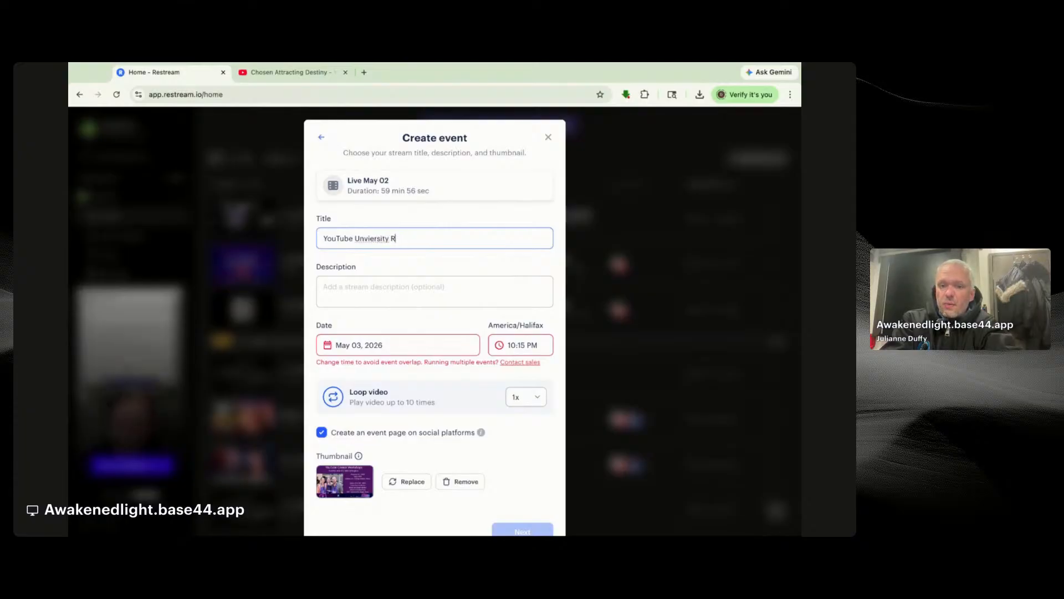
type("ecording for ")
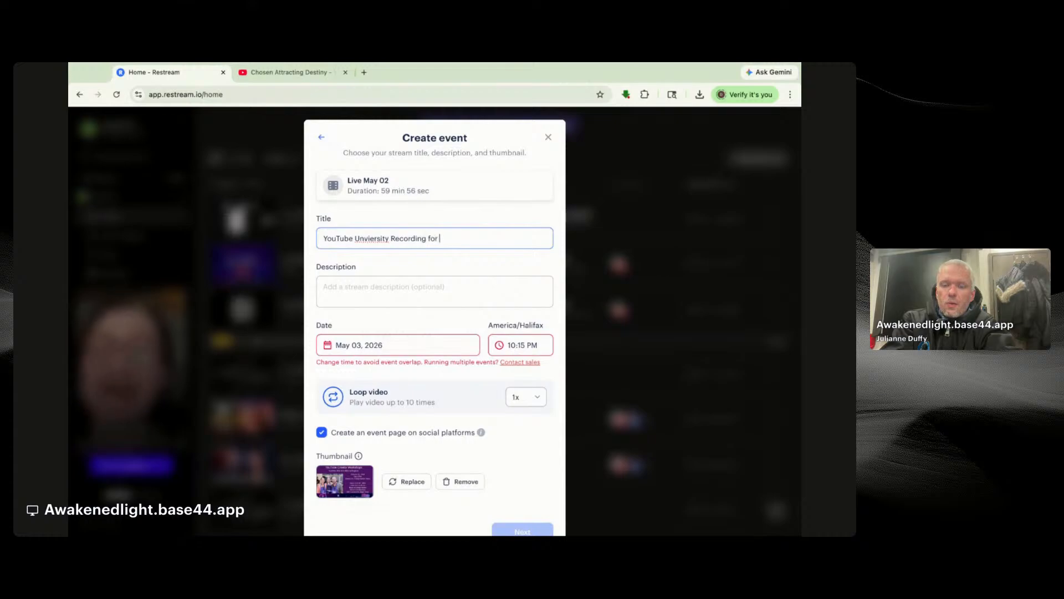
type("Re-Broa")
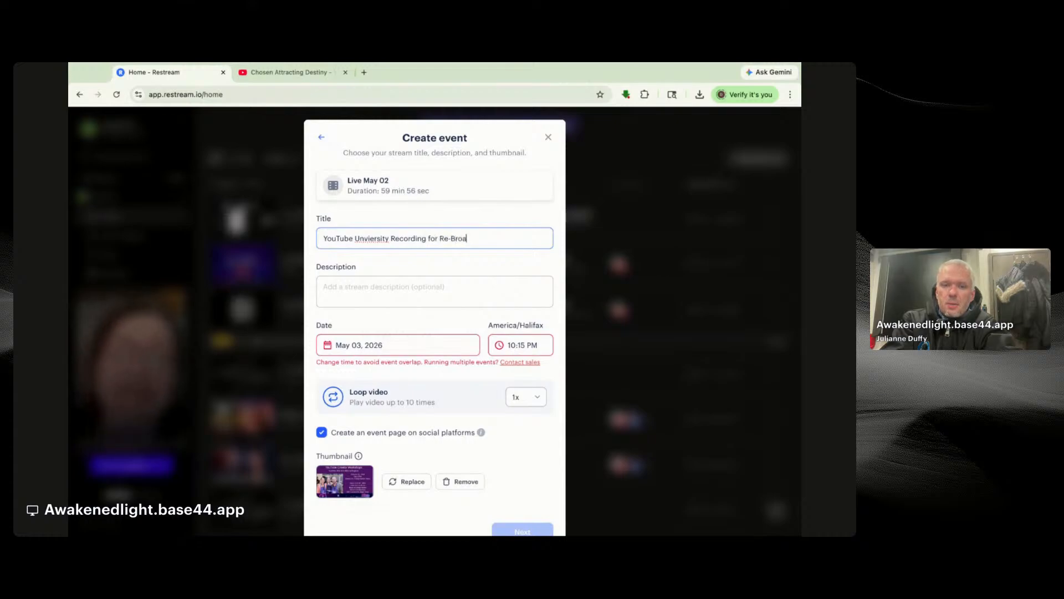
type("dcasting")
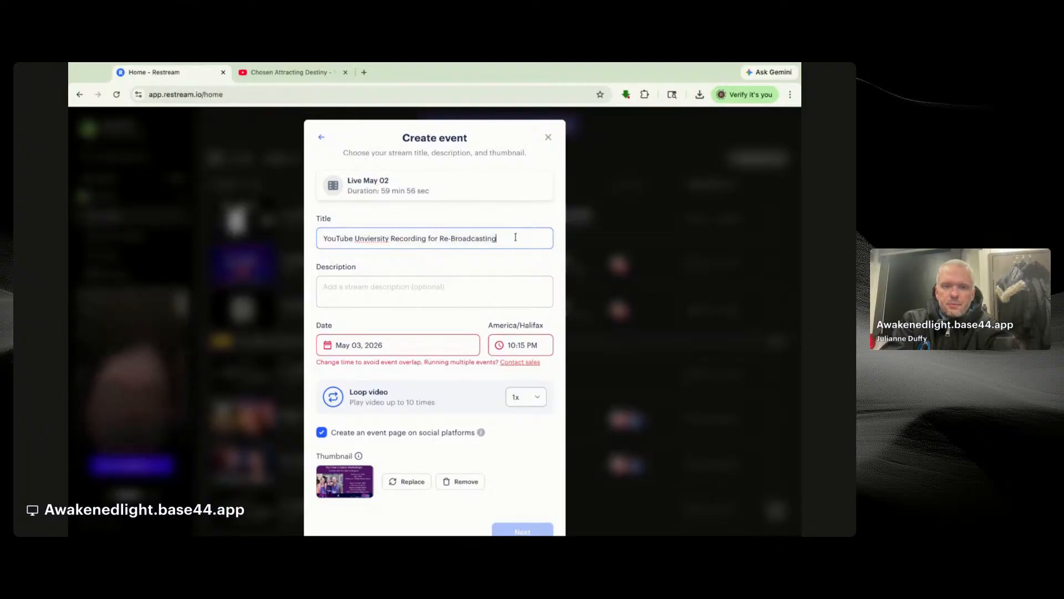
Step: Enter the event description "YouTube Unviersity Recording for Re-Broadcasting RECORDING"
left_click(416, 296)
type("YouTube Unviersity Recording for Re-Broadcasting")
type("fro")
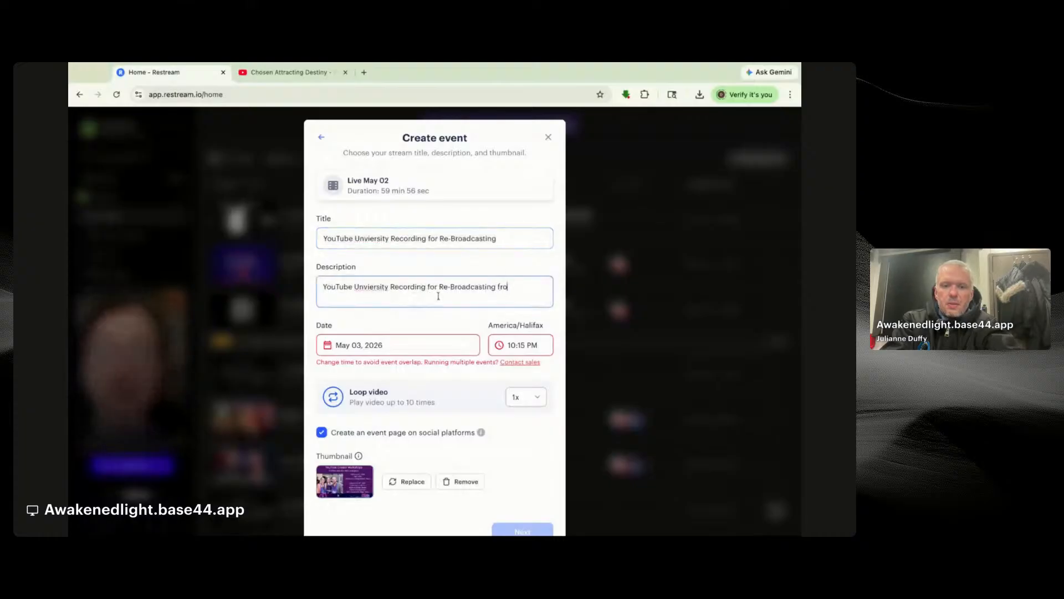
type("Live")
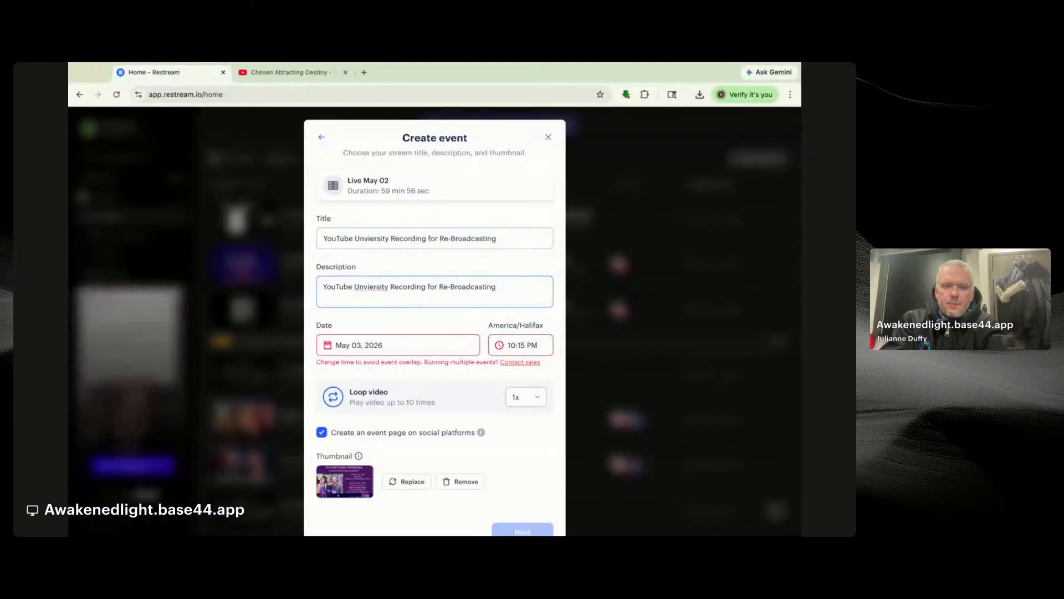
type("RECP")
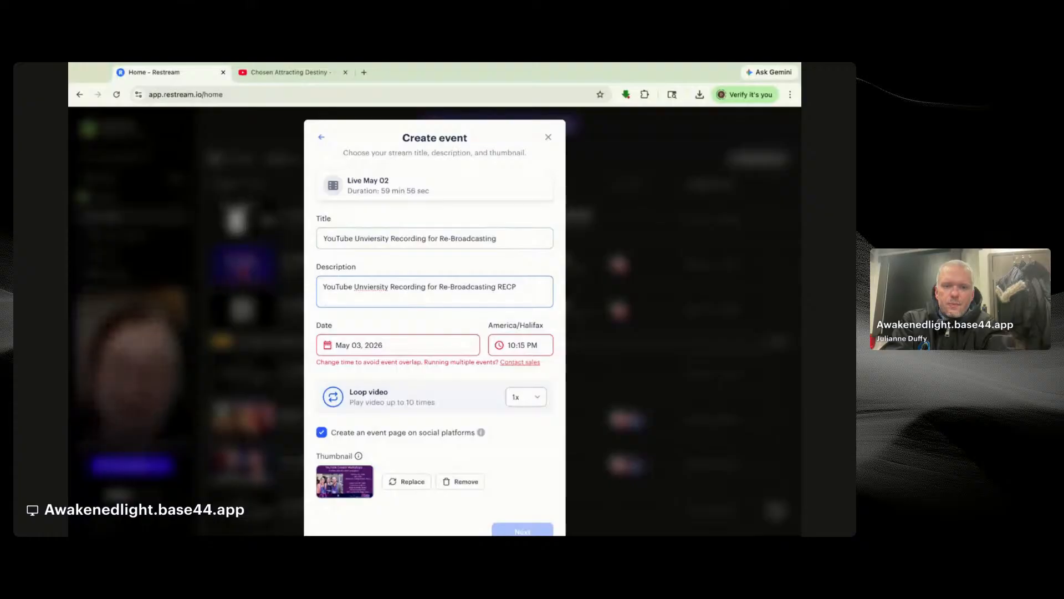
key("BackSpace")
type("ORDING")
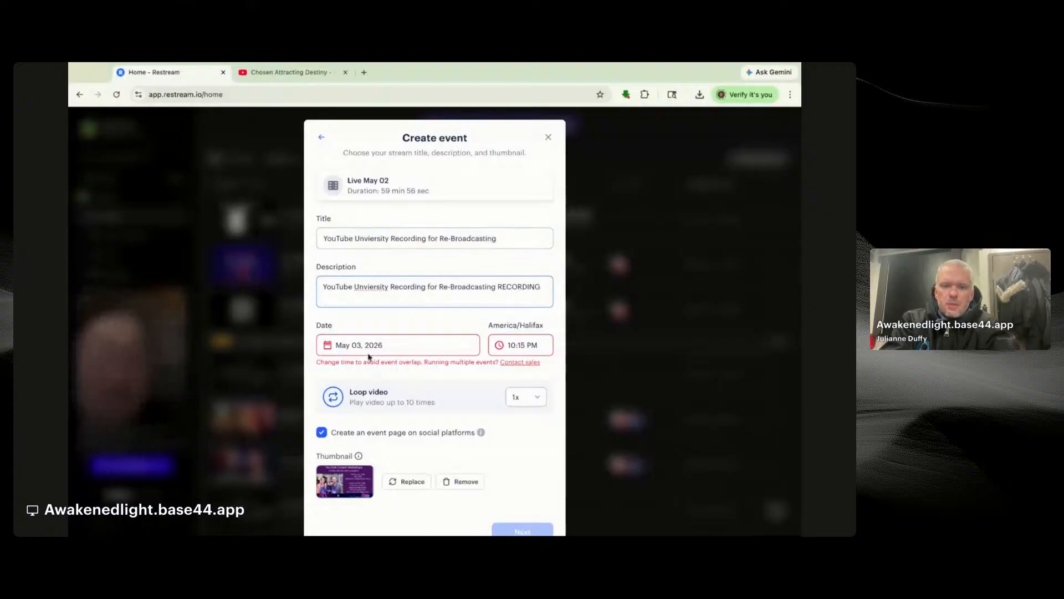
Step: Schedule the event for May 23, 2026 at 12:30 AM and continue to channel selection
left_click(365, 348)
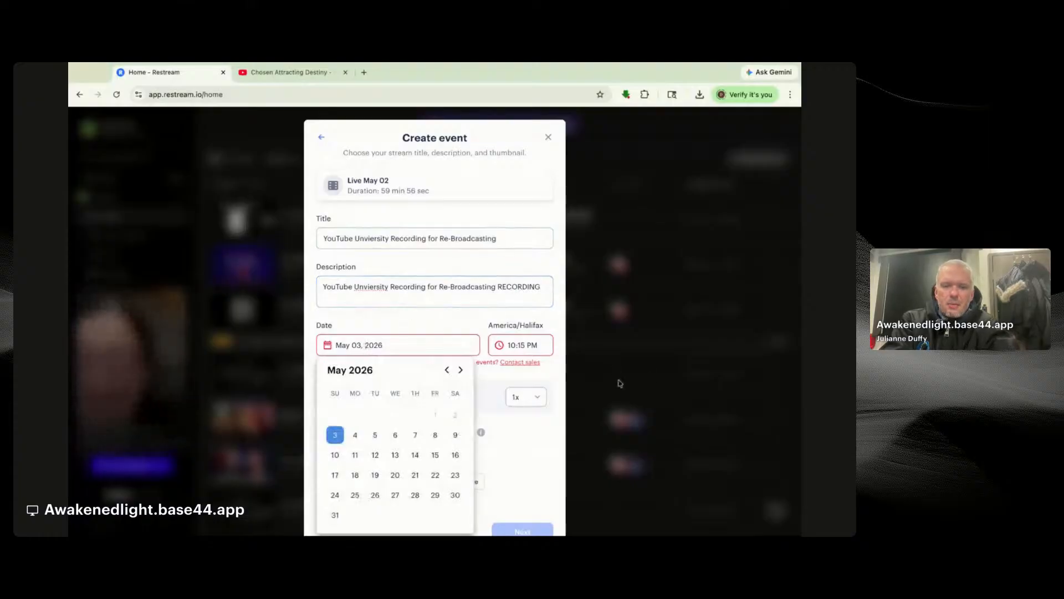
left_click(451, 472)
left_click(529, 345)
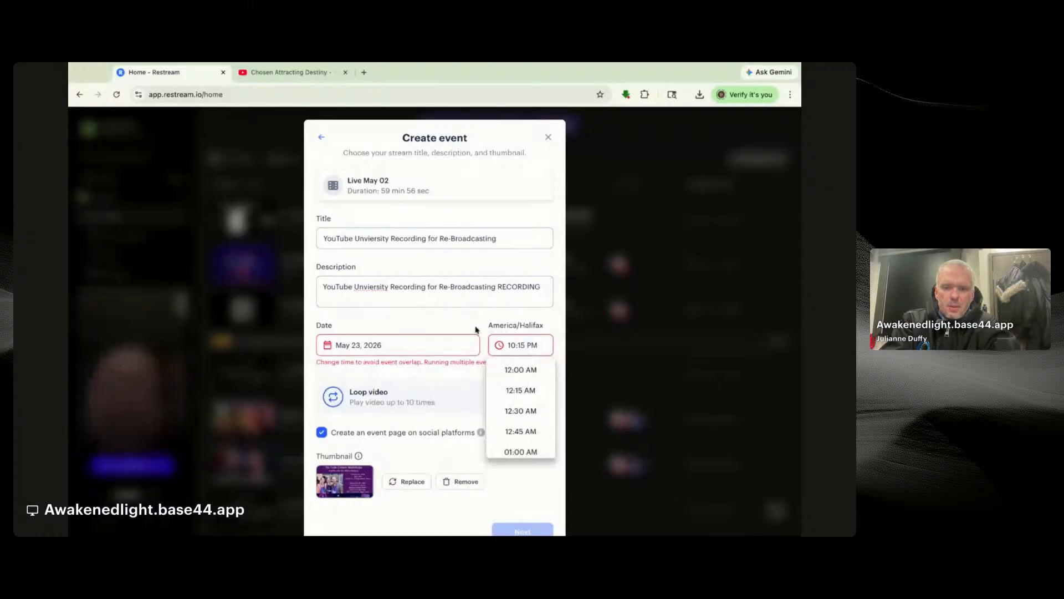
left_click(507, 337)
left_click(514, 343)
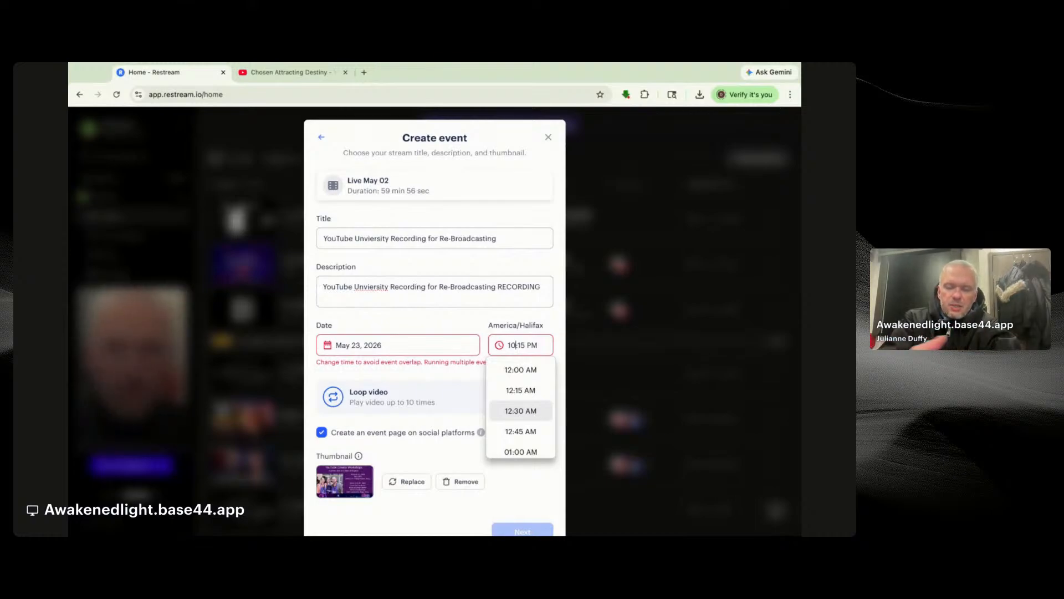
left_click(532, 406)
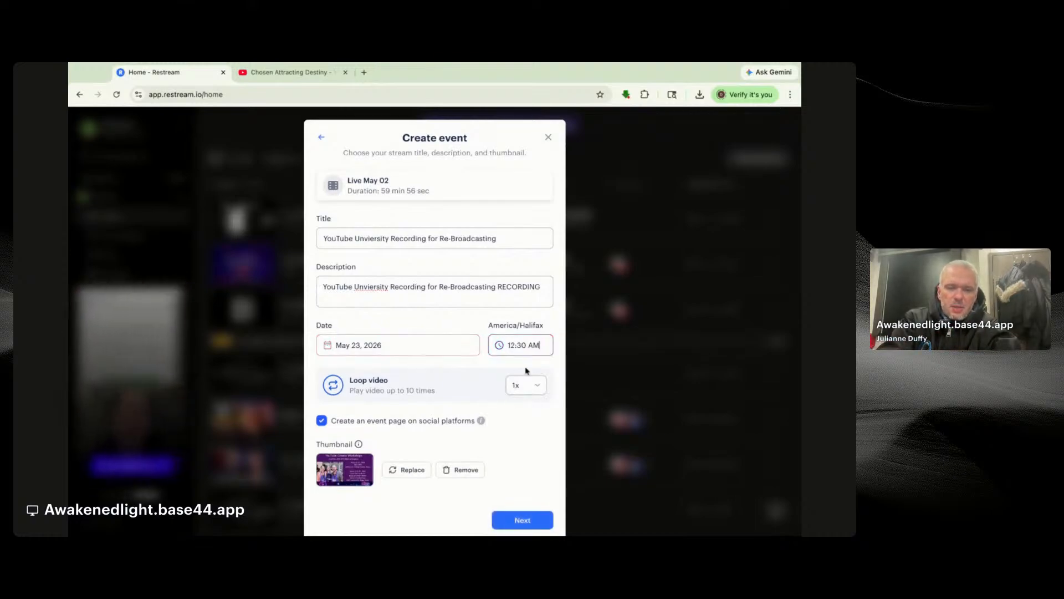
scroll(509, 379, "down", 1)
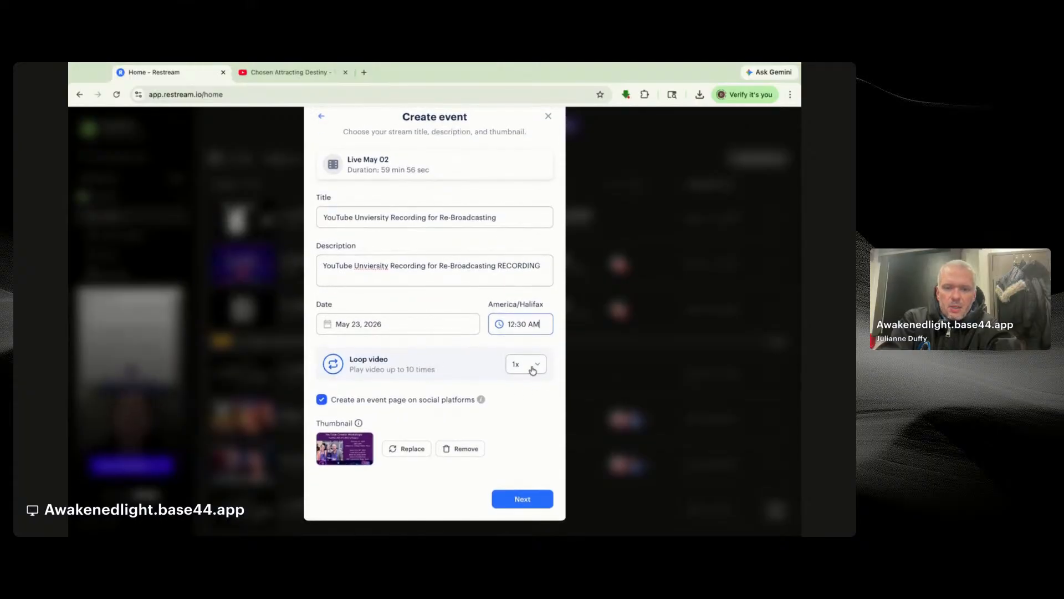
left_click(520, 497)
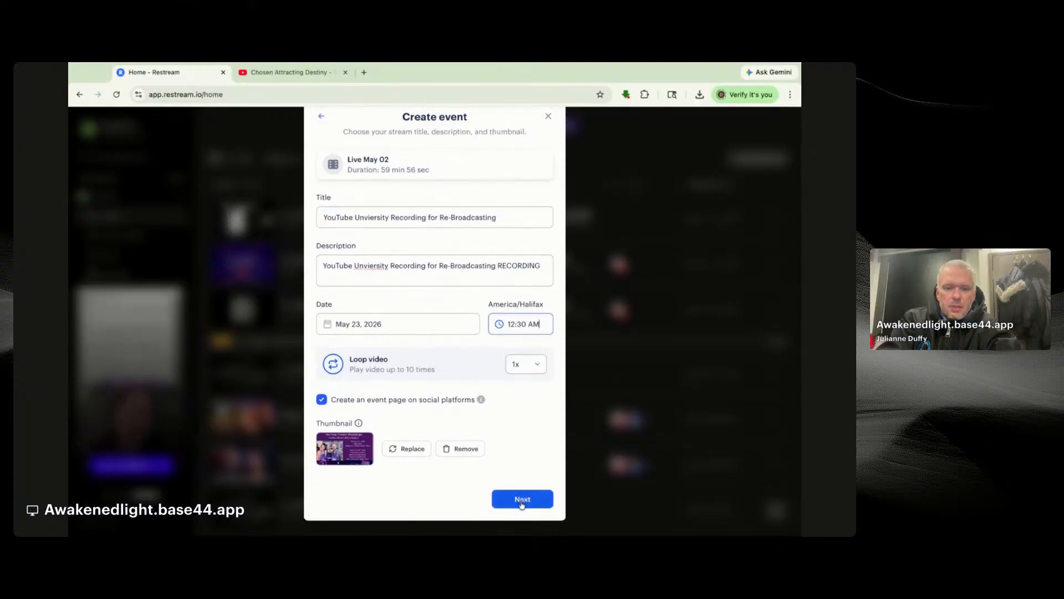
Step: Enable the Chosen Attracting Destiny YouTube channel as the destination and create the pre-recorded event
scroll(523, 242, "down", 3)
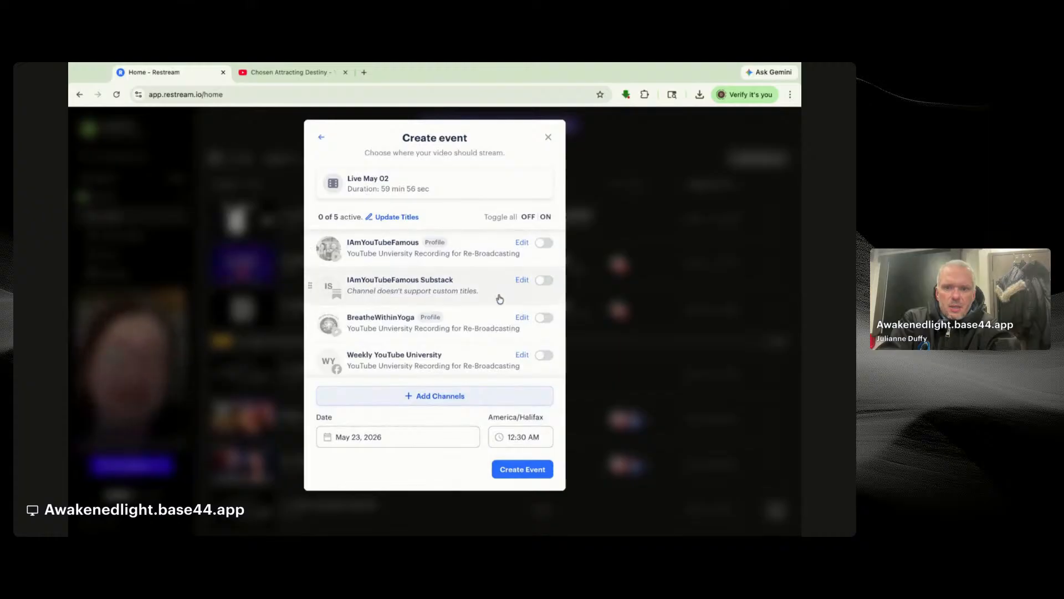
left_click(534, 300)
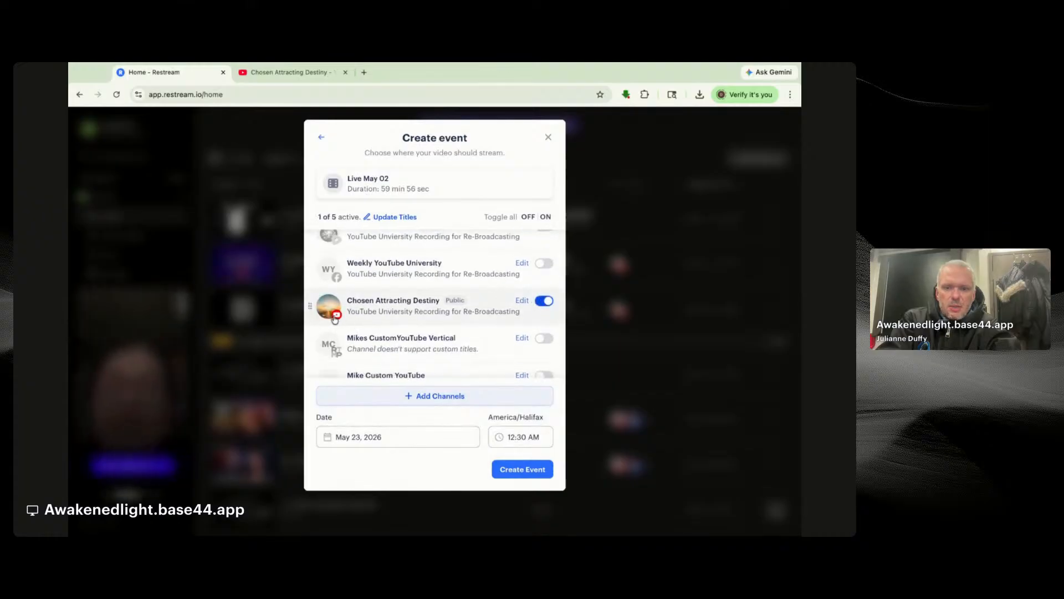
left_click(524, 469)
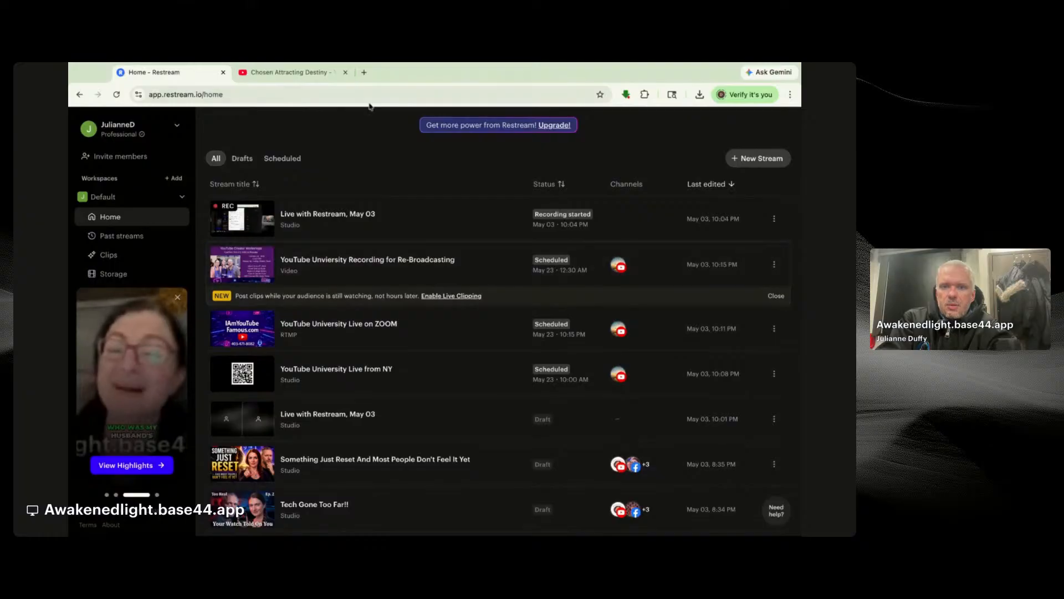
Step: Check the upcoming streams on the Chosen Attracting Destiny channel's Live page on YouTube, then return to Restream
left_click(292, 73)
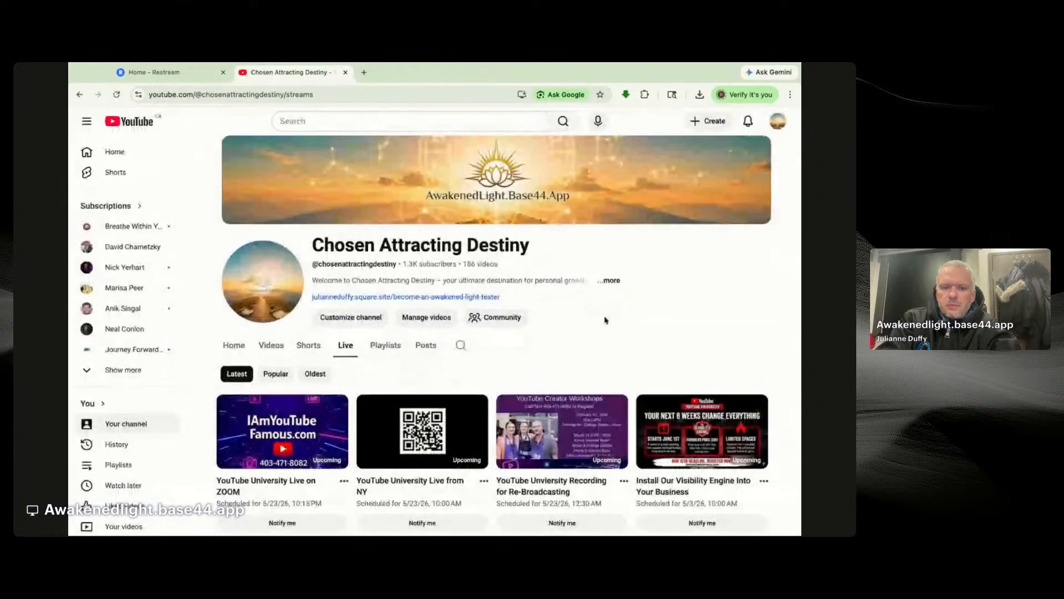
scroll(612, 326, "down", 3)
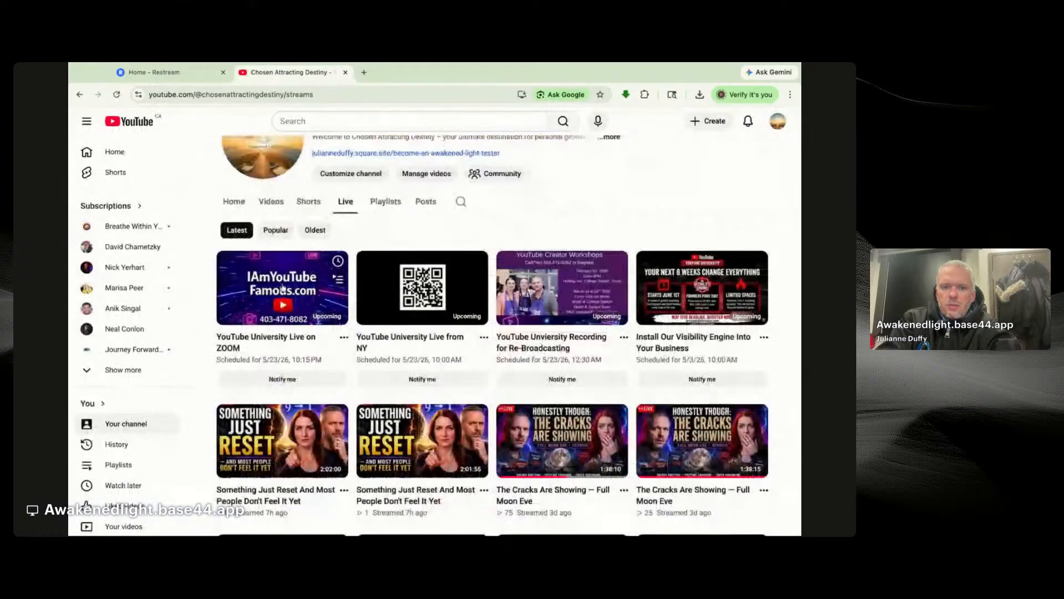
left_click(200, 74)
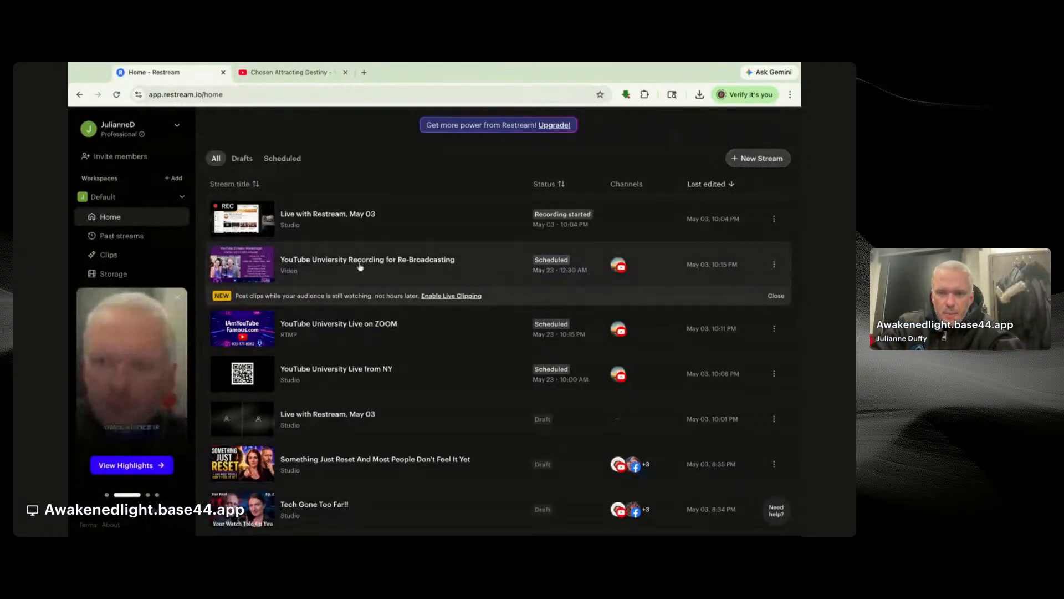
Step: Review the Re-Broadcasting event's page, then return to the list and open the YouTube University Live from NY studio event
left_click(360, 267)
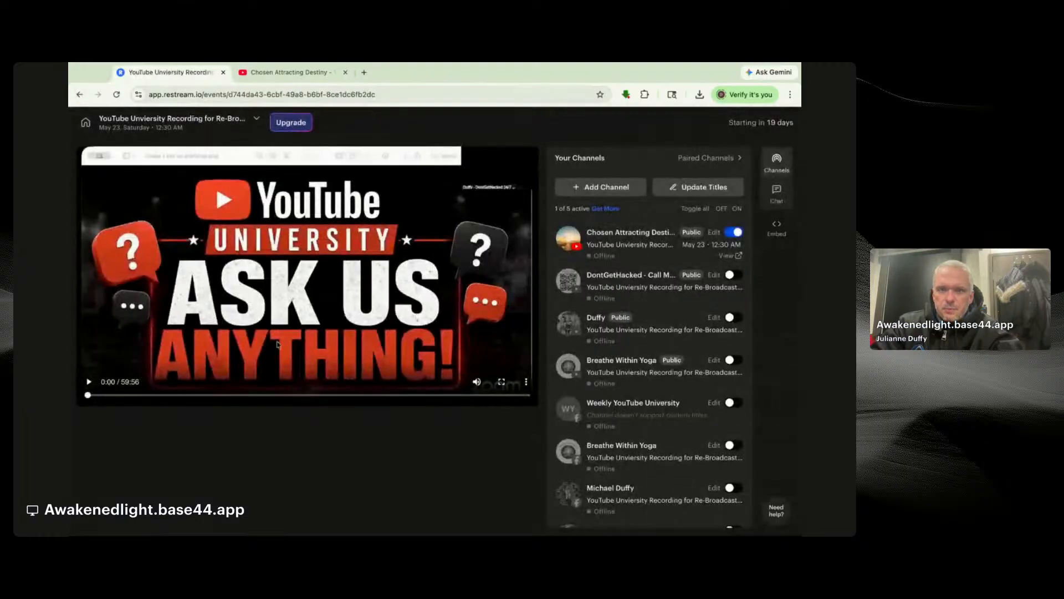
left_click(80, 95)
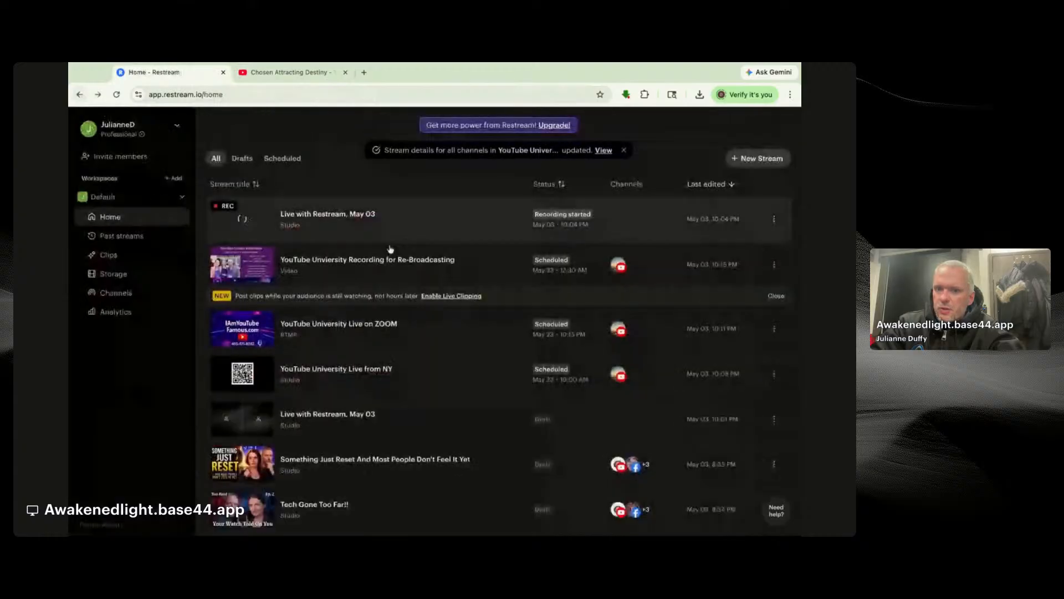
left_click(356, 379)
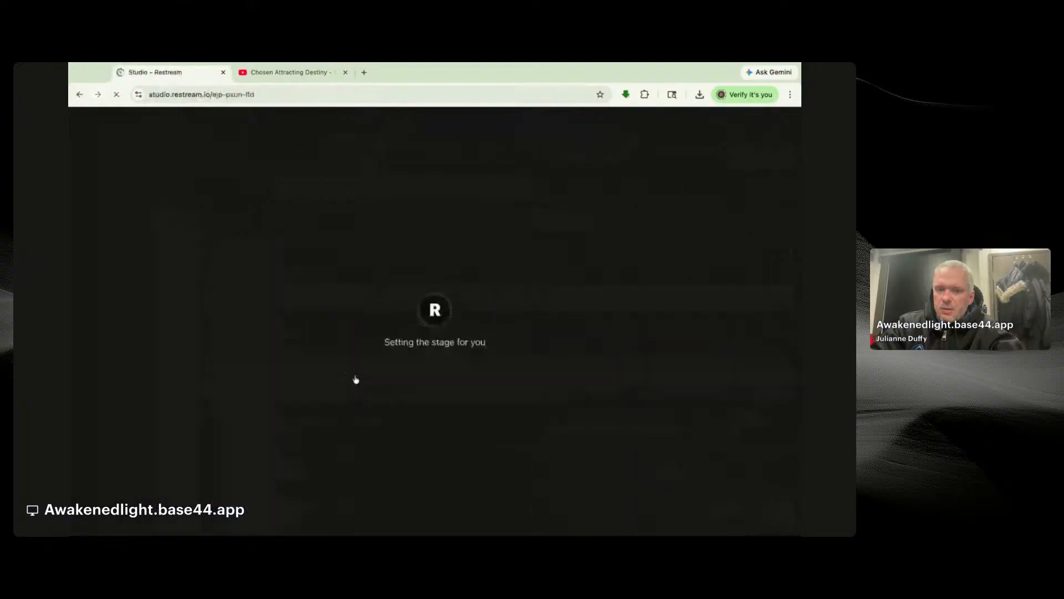